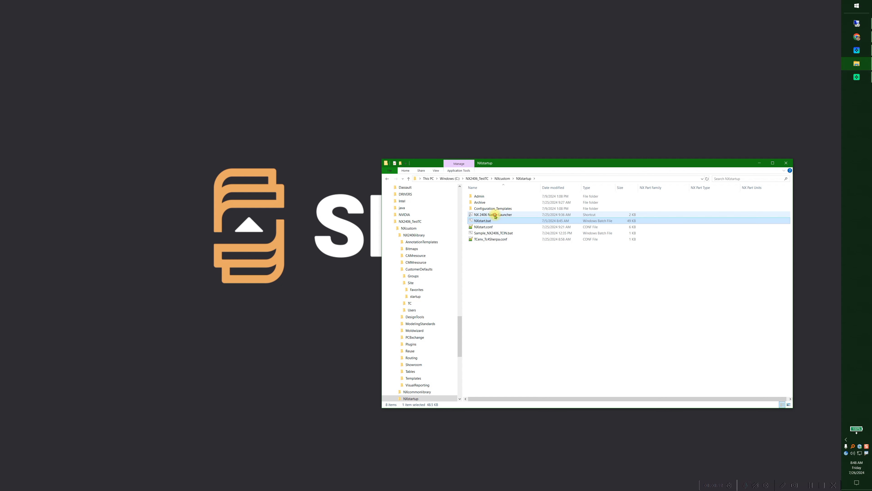
Inspect the full target path and arguments in the properties of the NX 2406 Native Launcher shortcut
{"action": "left_click", "coordinate": [497, 216]}
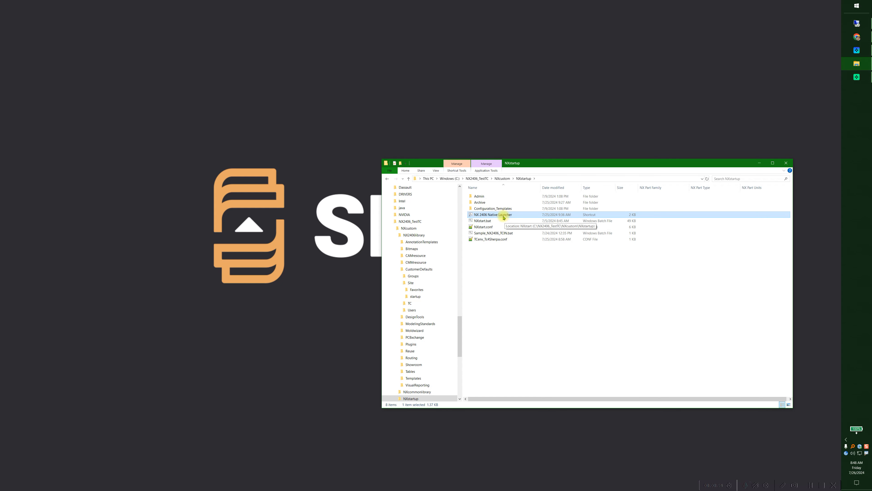
{"action": "right_click", "coordinate": [498, 216]}
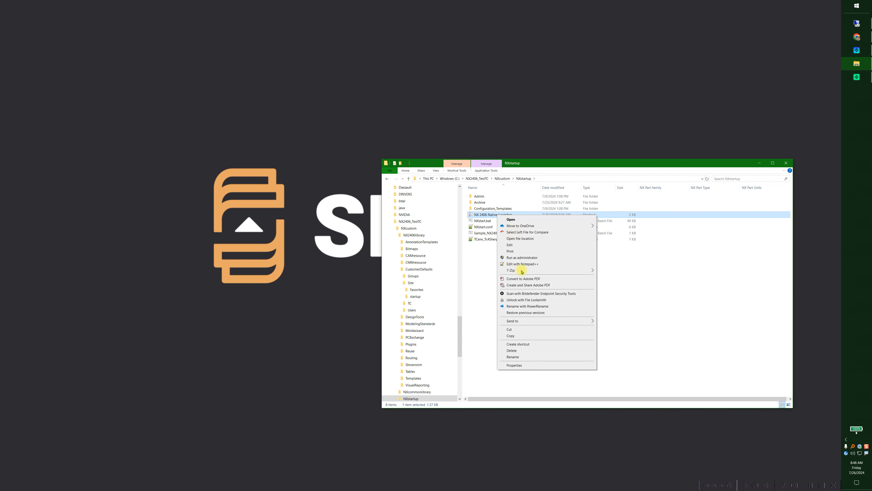
{"action": "left_click", "coordinate": [537, 366]}
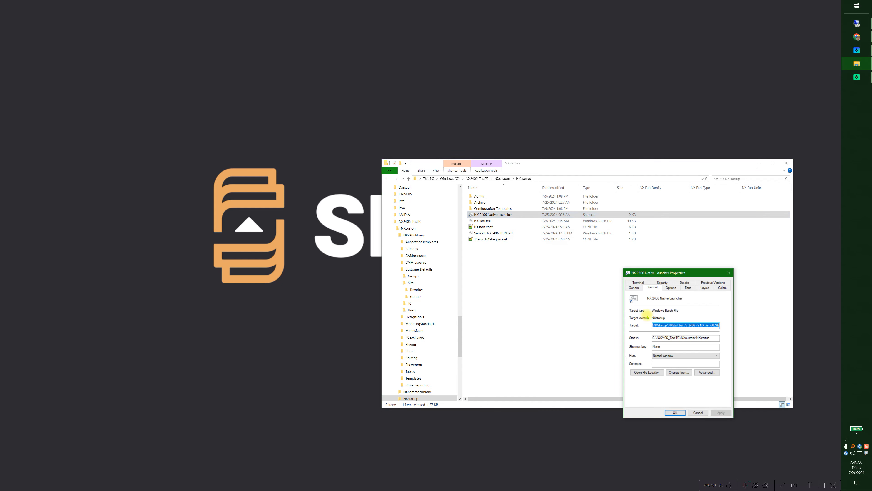
{"action": "left_click", "coordinate": [696, 326]}
{"action": "left_click_drag", "start_coordinate": [685, 325], "coordinate": [722, 326]}
{"action": "left_click", "coordinate": [676, 413]}
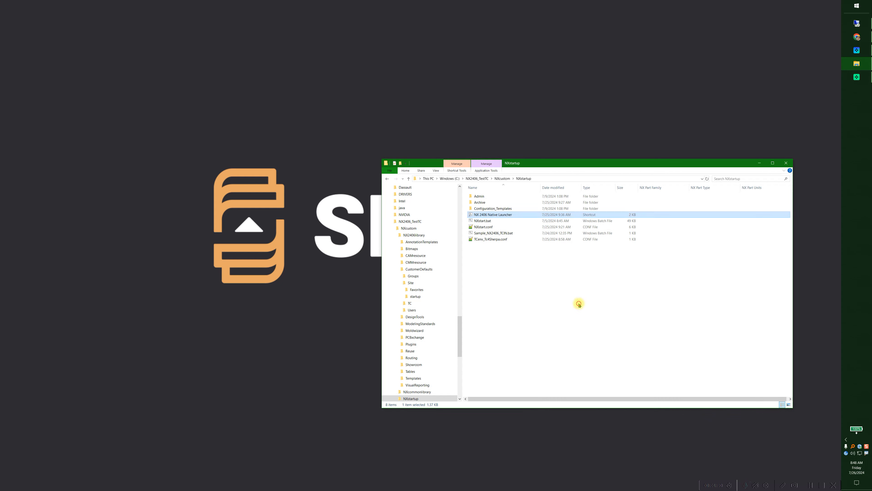
Start NX with the NX 2406 Native Launcher shortcut and continue past the startup console's wait
{"action": "left_click", "coordinate": [578, 302]}
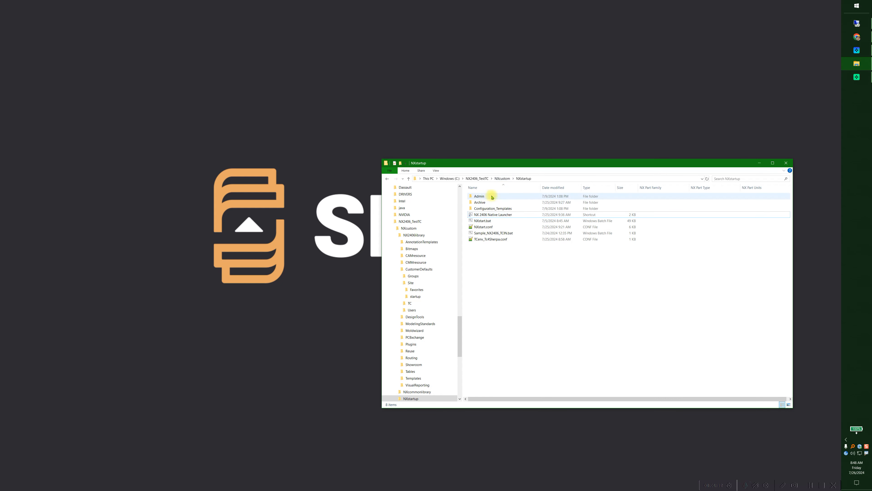
{"action": "double_click", "coordinate": [486, 216]}
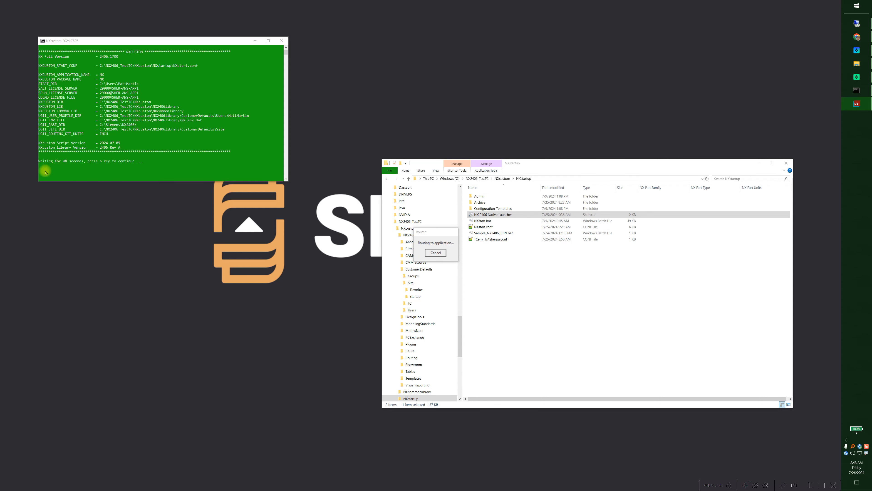
{"action": "key", "text": "Return"}
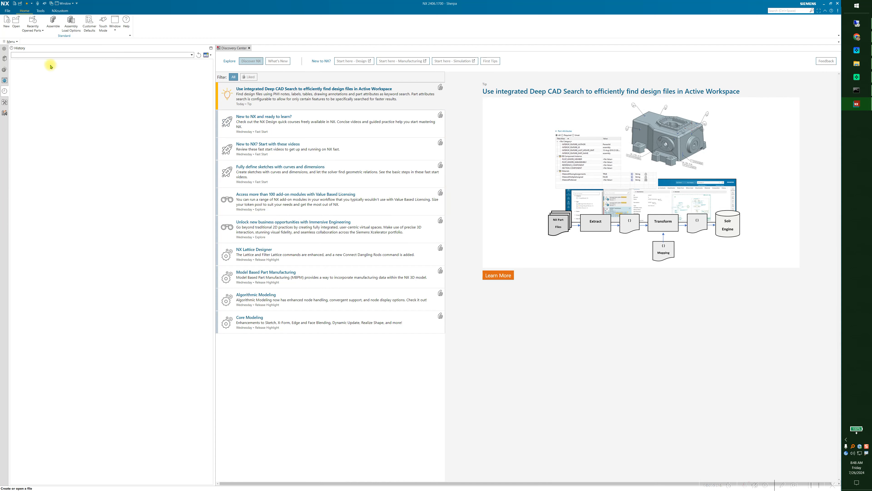
Open Customer Defaults and set the defaults level to Site
{"action": "left_click", "coordinate": [89, 25]}
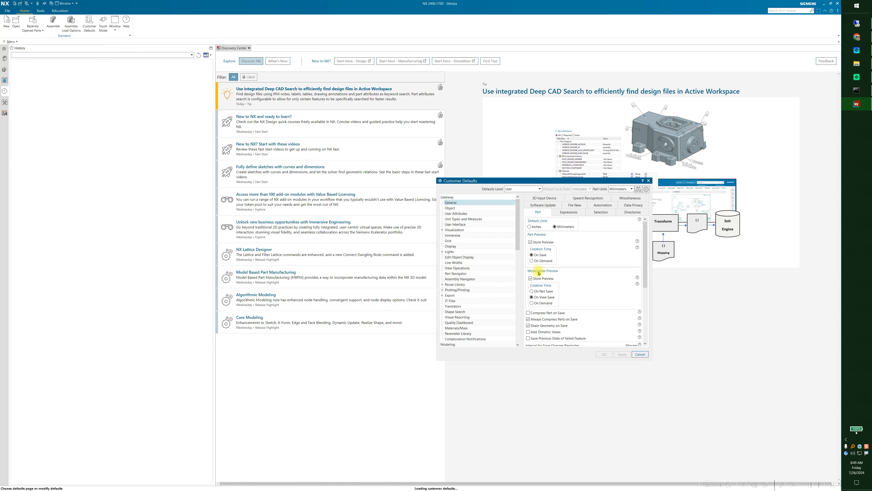
{"action": "left_click", "coordinate": [540, 189]}
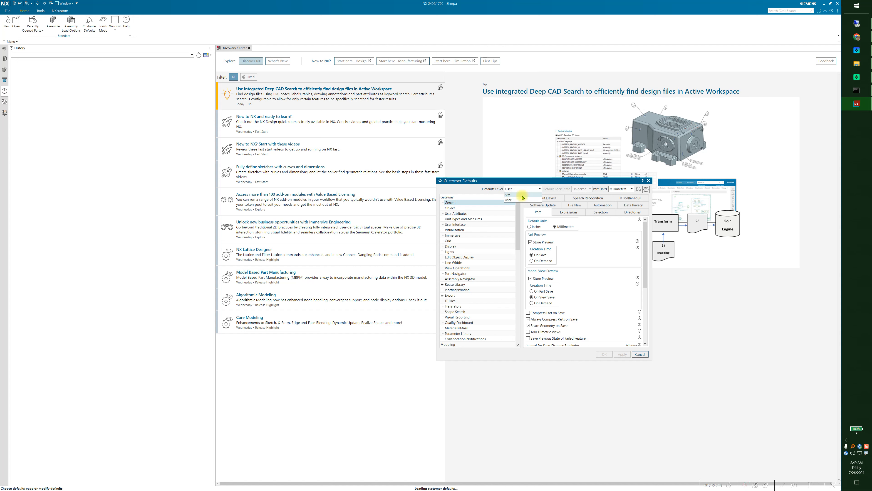
{"action": "left_click", "coordinate": [520, 194]}
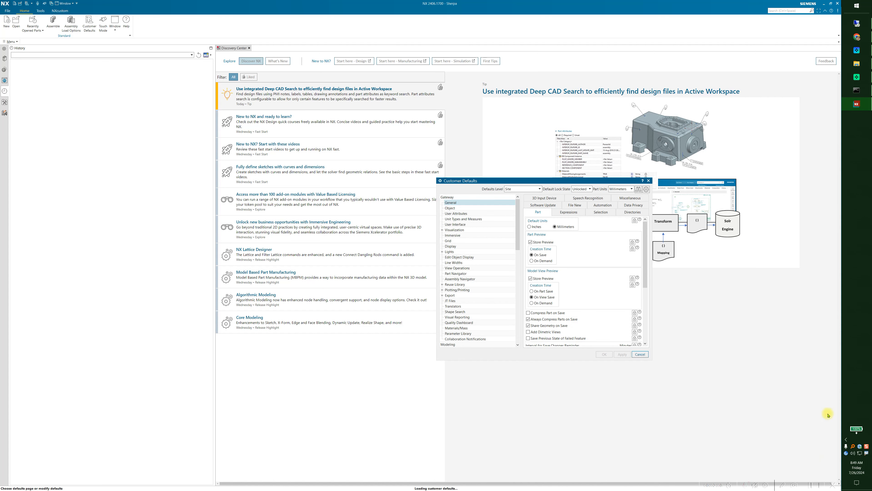
Switch to File Explorer and check the contents of NXcustom\NX2406library\CustomerDefaults\Site\startup
{"action": "left_click", "coordinate": [856, 64]}
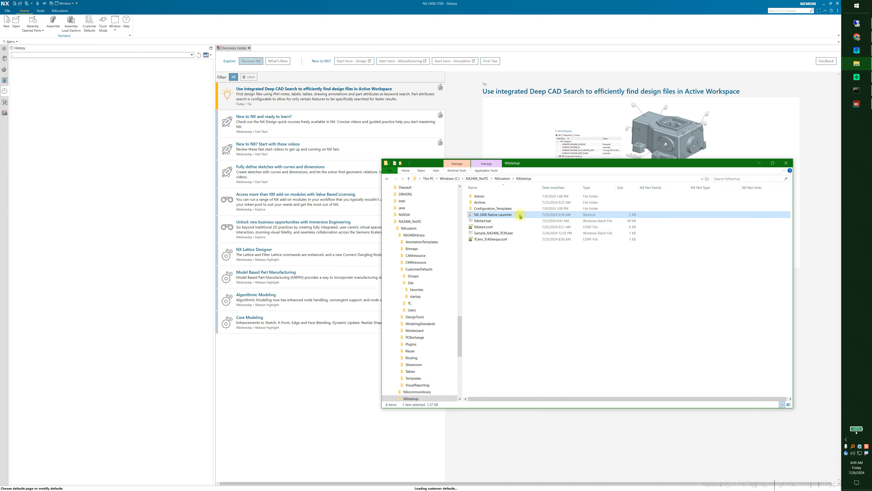
{"action": "left_click", "coordinate": [502, 178]}
{"action": "double_click", "coordinate": [485, 197]}
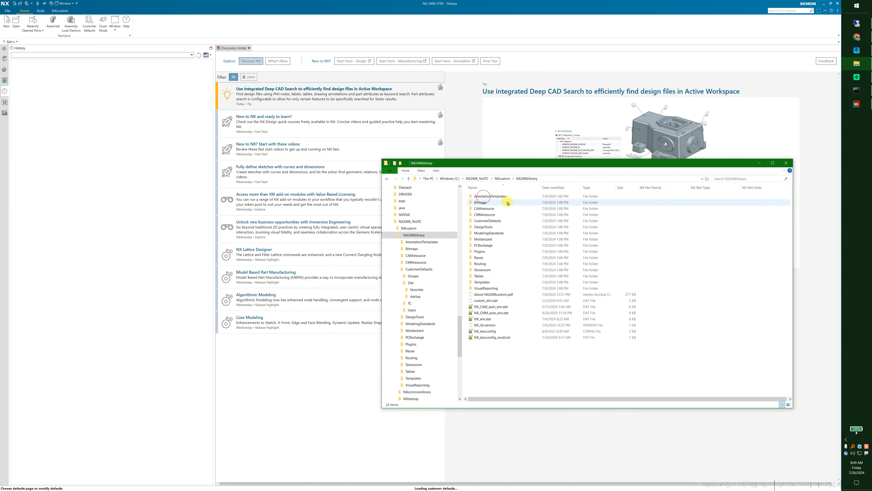
{"action": "double_click", "coordinate": [485, 221]}
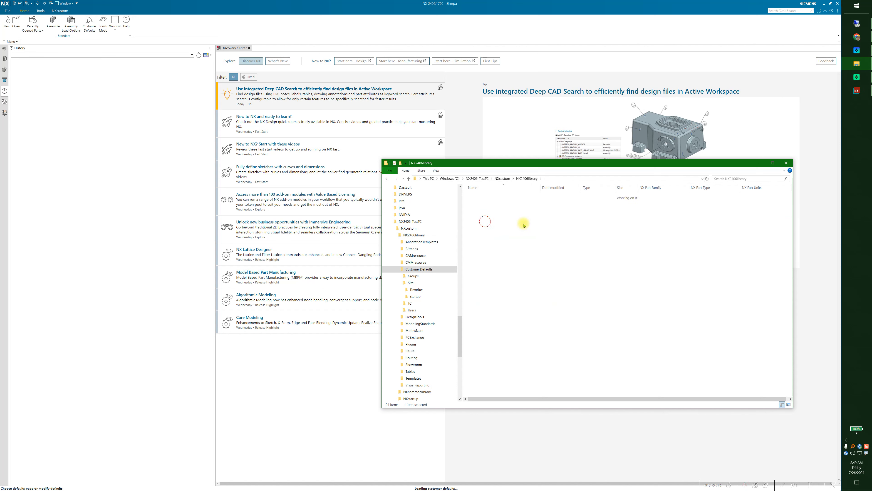
{"action": "double_click", "coordinate": [478, 203]}
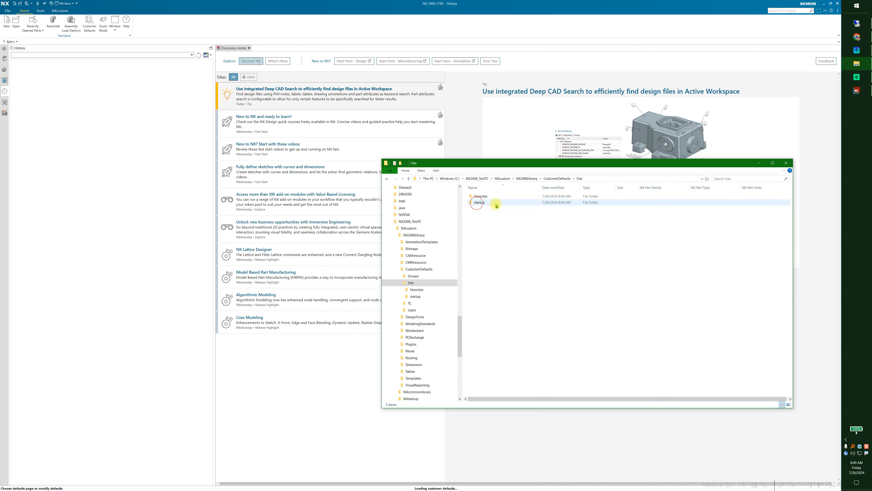
{"action": "double_click", "coordinate": [481, 203]}
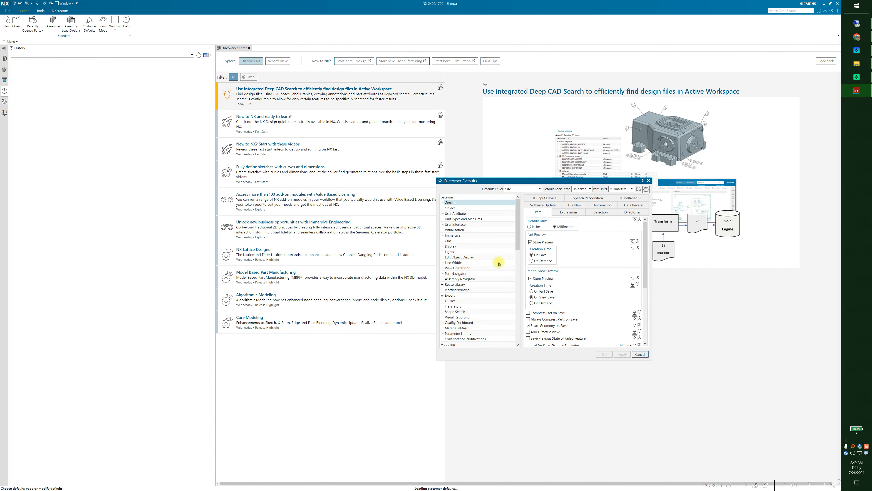
Enable and lock Save JT Data in the Gateway JT Files export defaults, and save the modified settings to nx_site.dpv
{"action": "left_click_drag", "start_coordinate": [518, 209], "coordinate": [518, 218]}
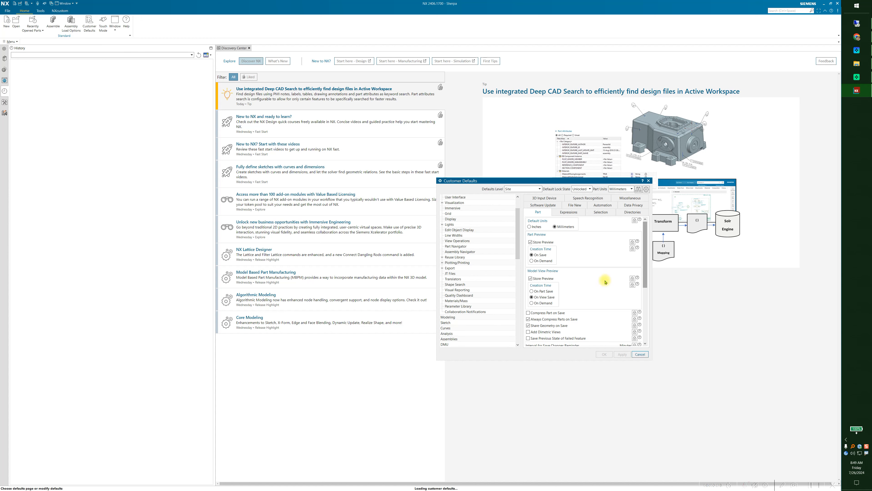
{"action": "left_click_drag", "start_coordinate": [520, 230], "coordinate": [519, 227]}
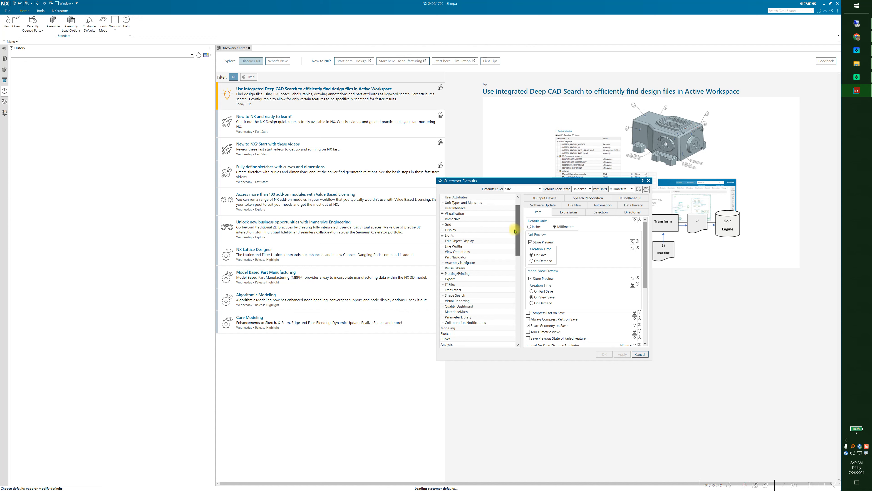
{"action": "left_click", "coordinate": [452, 284]}
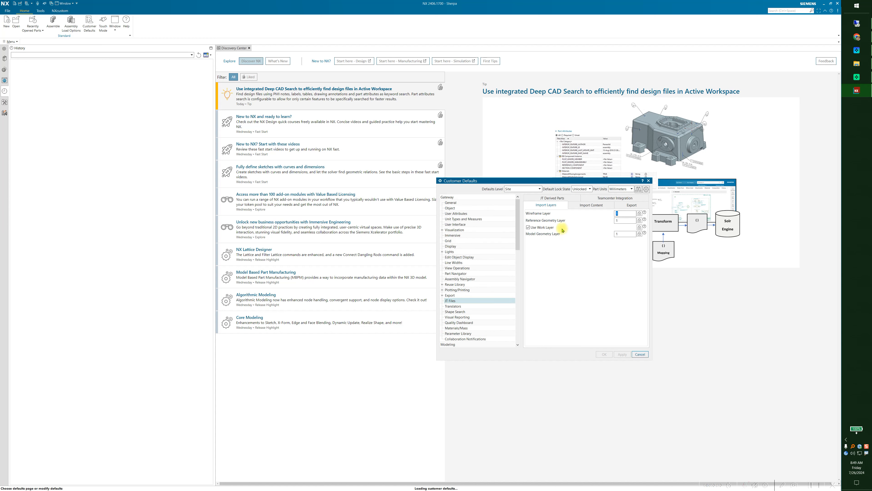
{"action": "left_click", "coordinate": [555, 198]}
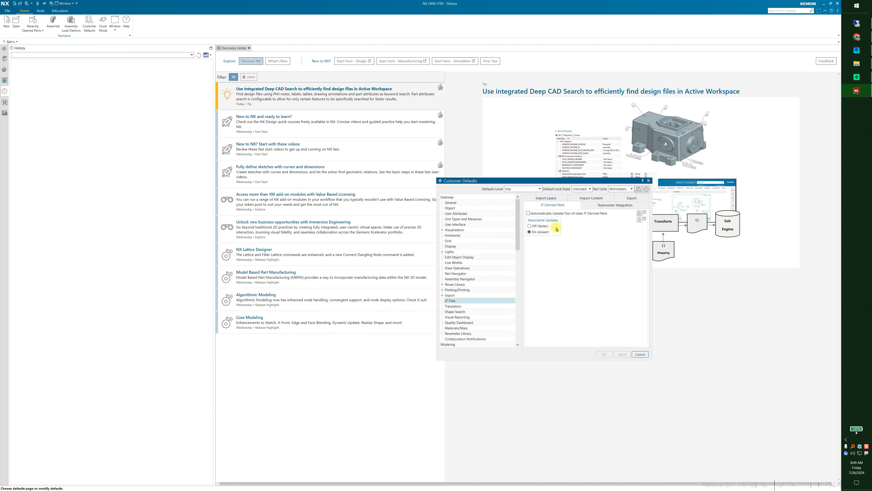
{"action": "left_click", "coordinate": [606, 206]}
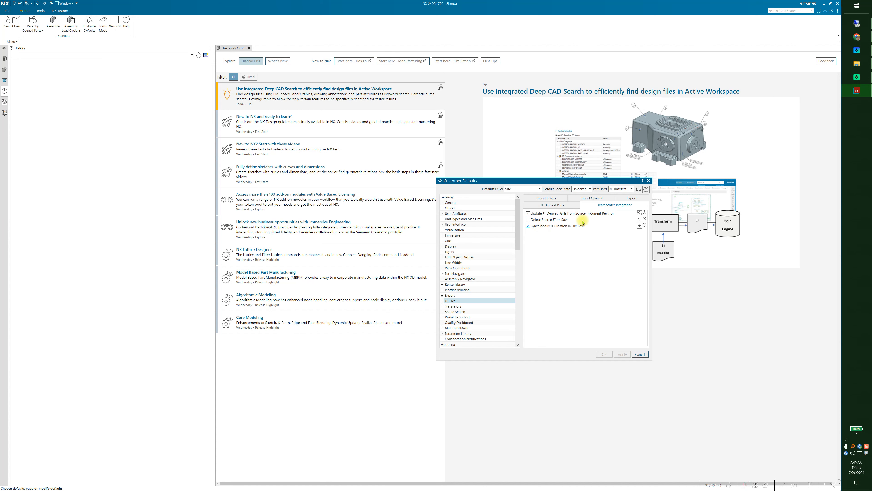
{"action": "left_click", "coordinate": [630, 198]}
{"action": "left_click", "coordinate": [529, 213]}
{"action": "left_click", "coordinate": [640, 213]}
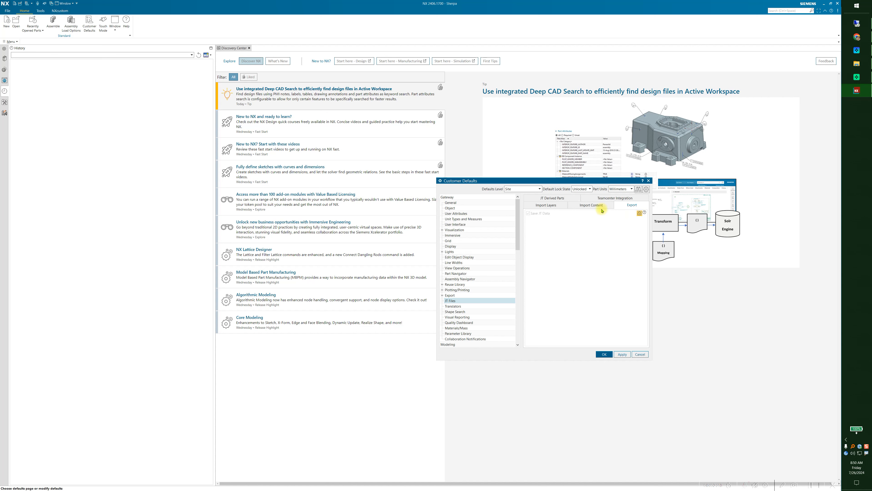
{"action": "left_click", "coordinate": [621, 354]}
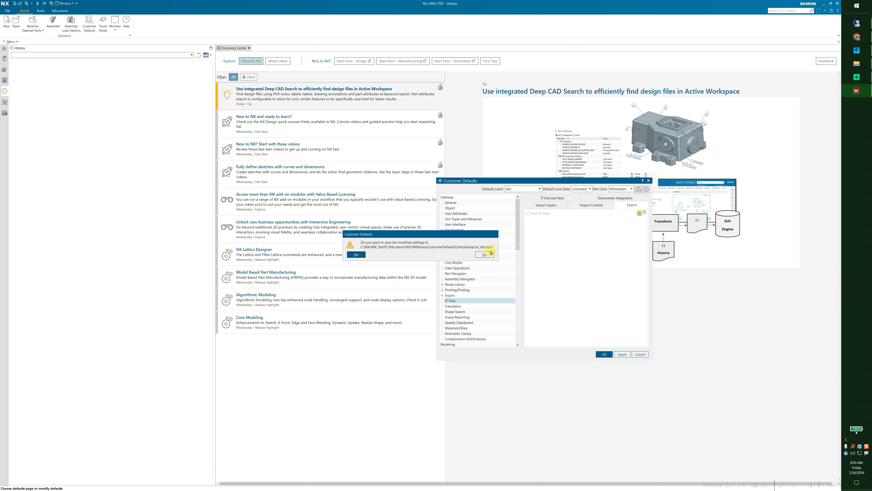
{"action": "left_click", "coordinate": [356, 254]}
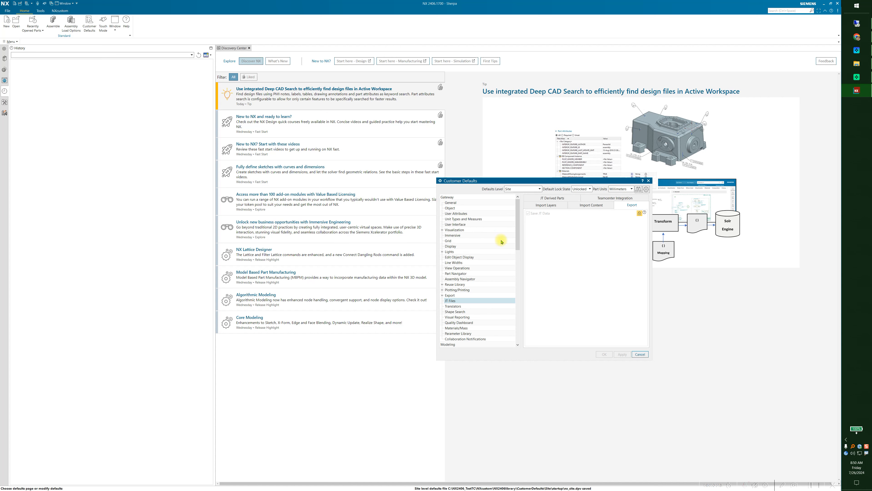
Check File Explorer's site startup folder for the saved defaults files, and return to NX
{"action": "left_click", "coordinate": [857, 63]}
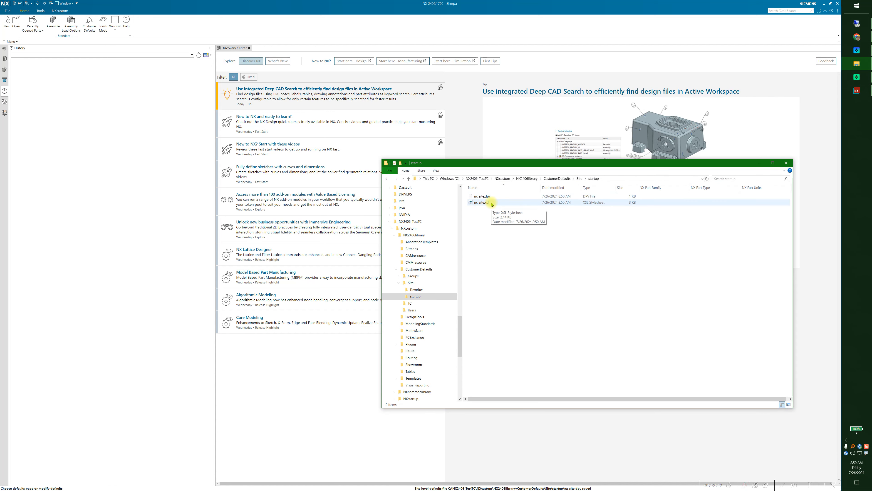
{"action": "left_click", "coordinate": [759, 163]}
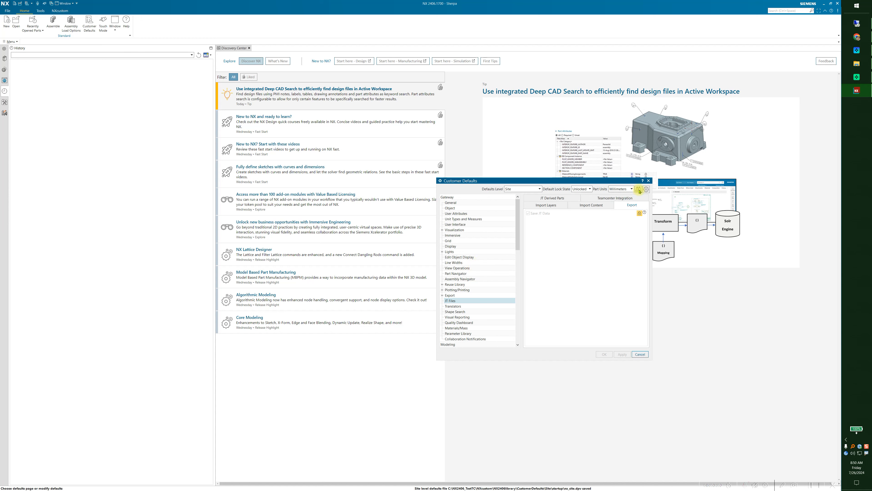
Through Manage Current Settings, import the site defaults file nx_site.dpv from NX2312library\CustomerDefaults\Site\startup on the NXCustom network drive
{"action": "left_click", "coordinate": [646, 189]}
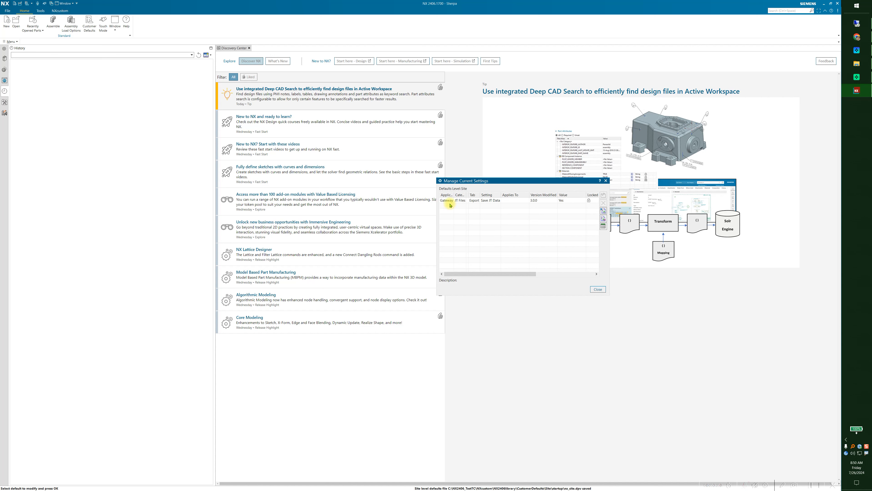
{"action": "left_click_drag", "start_coordinate": [437, 225], "coordinate": [369, 220]}
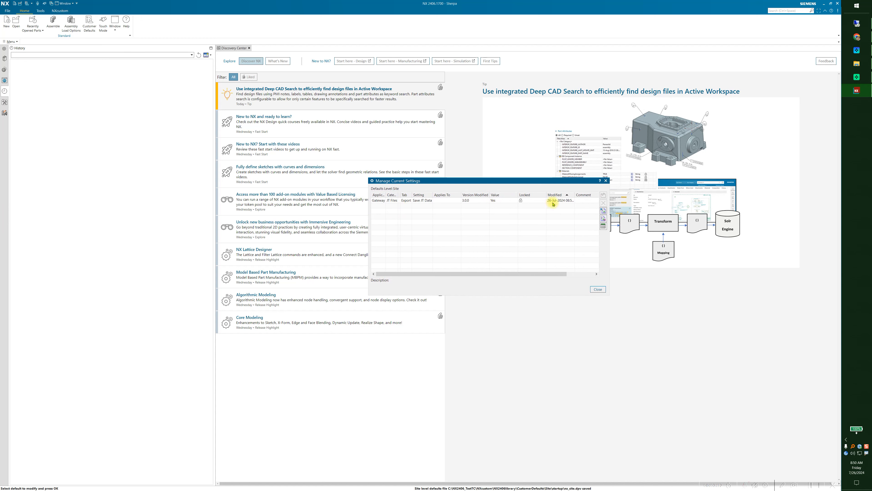
{"action": "left_click", "coordinate": [603, 211]}
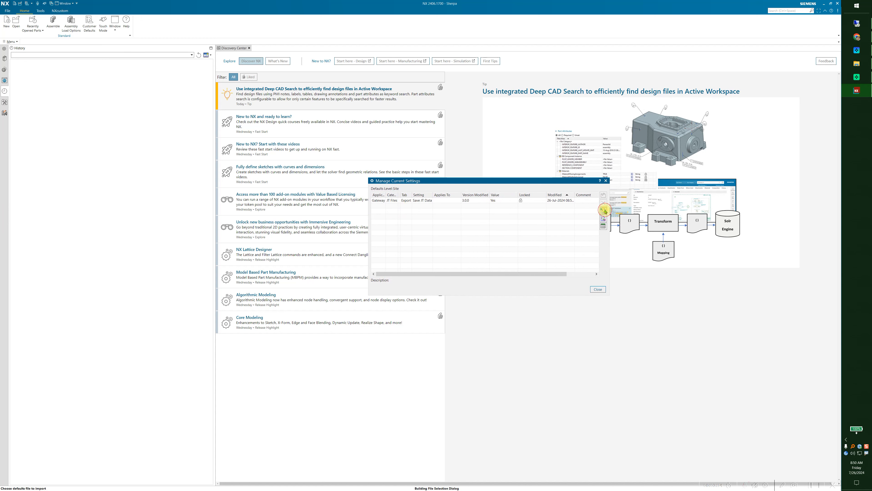
{"action": "left_click_drag", "start_coordinate": [305, 4], "coordinate": [630, 106]}
{"action": "left_click", "coordinate": [403, 116]}
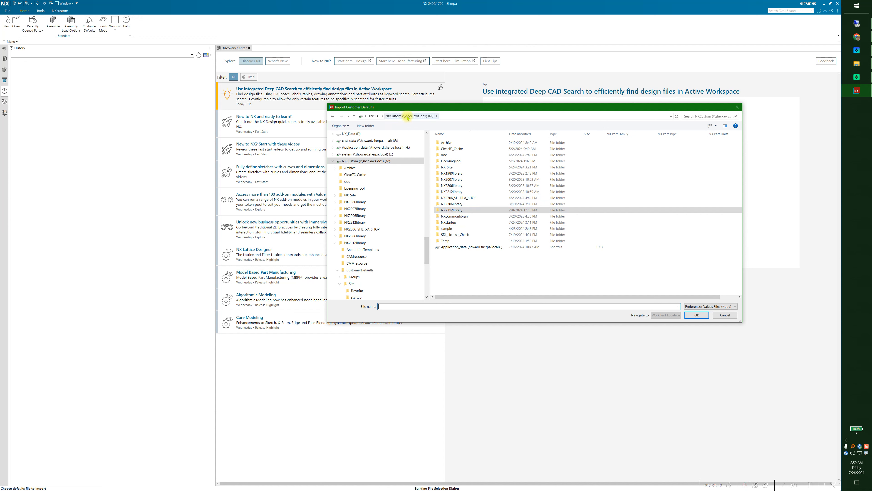
{"action": "double_click", "coordinate": [452, 210]}
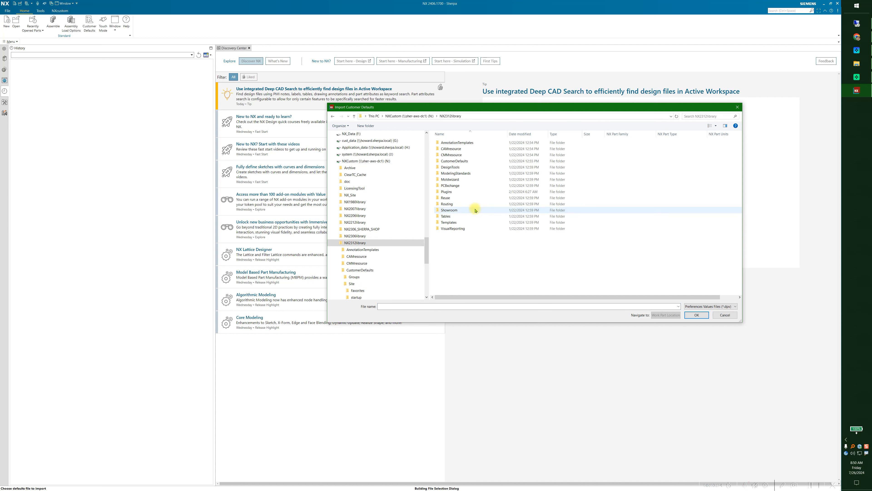
{"action": "left_click", "coordinate": [455, 162]}
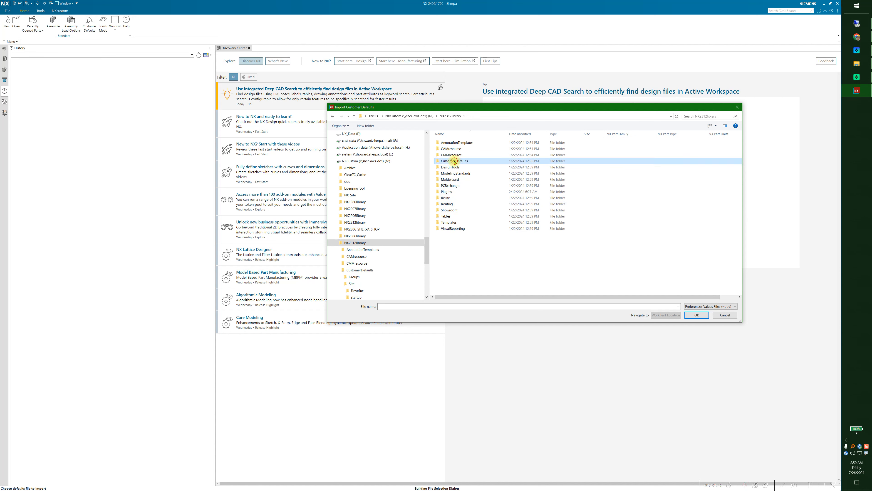
{"action": "double_click", "coordinate": [455, 162]}
{"action": "double_click", "coordinate": [446, 148]}
{"action": "double_click", "coordinate": [448, 150]}
{"action": "left_click", "coordinate": [451, 149]}
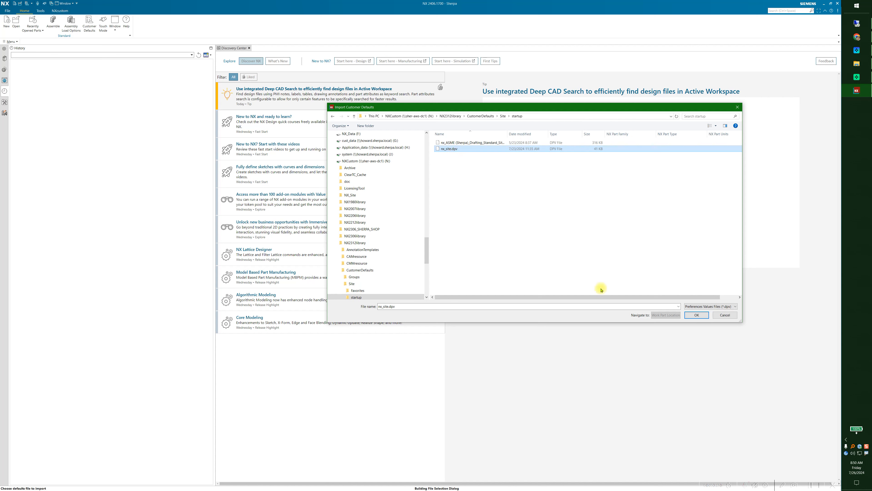
{"action": "left_click", "coordinate": [697, 315]}
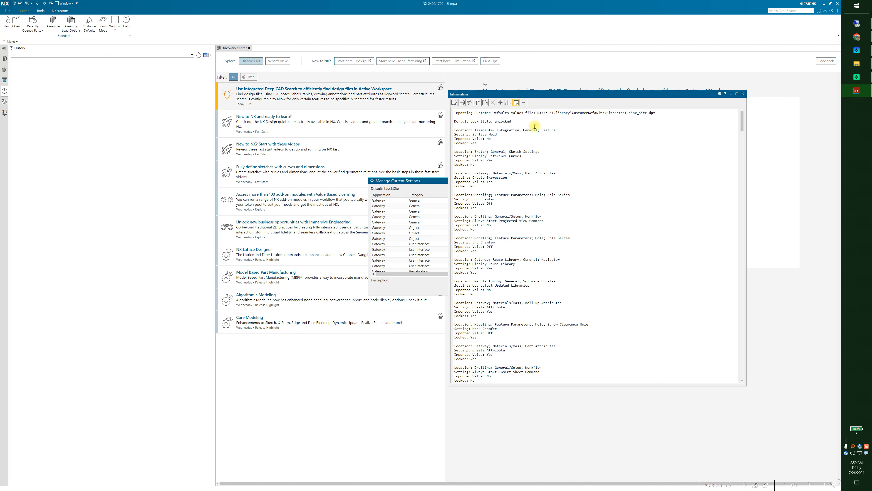
Review the import report's list of settings and the totals at its end
{"action": "left_click_drag", "start_coordinate": [463, 130], "coordinate": [511, 131]}
{"action": "left_click_drag", "start_coordinate": [743, 127], "coordinate": [728, 382]}
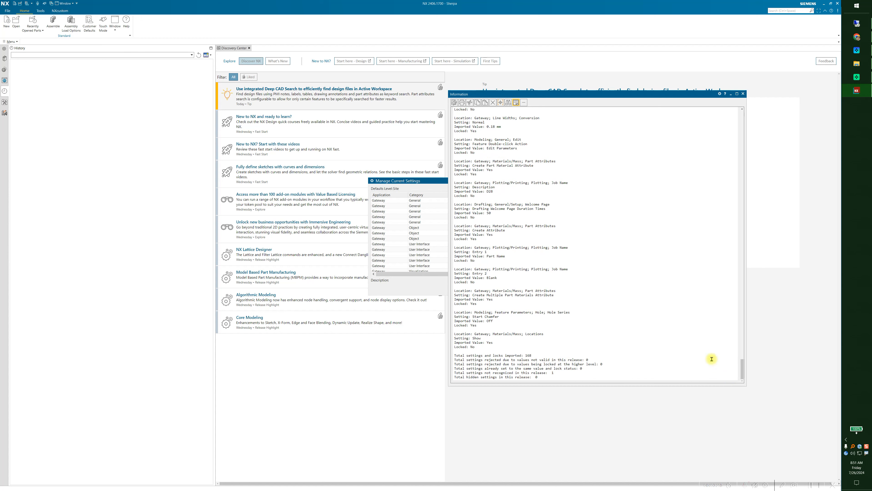
{"action": "left_click_drag", "start_coordinate": [533, 360], "coordinate": [518, 354]}
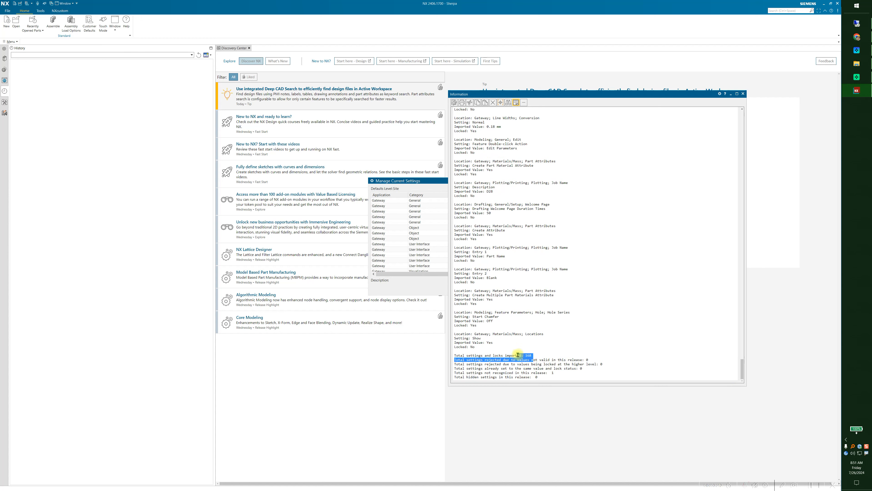
Examine the rejected and unrecognized totals in the import report, and close the report and Manage Current Settings
{"action": "left_click", "coordinate": [558, 360]}
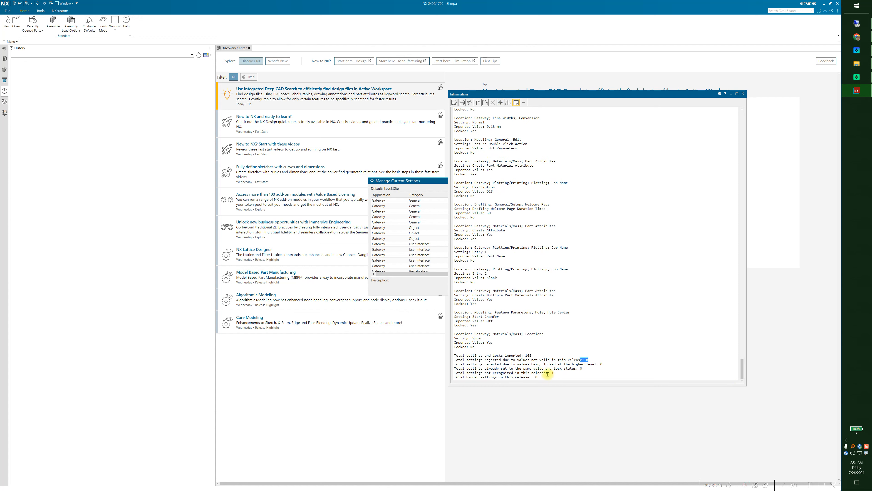
{"action": "left_click_drag", "start_coordinate": [555, 373], "coordinate": [467, 372]}
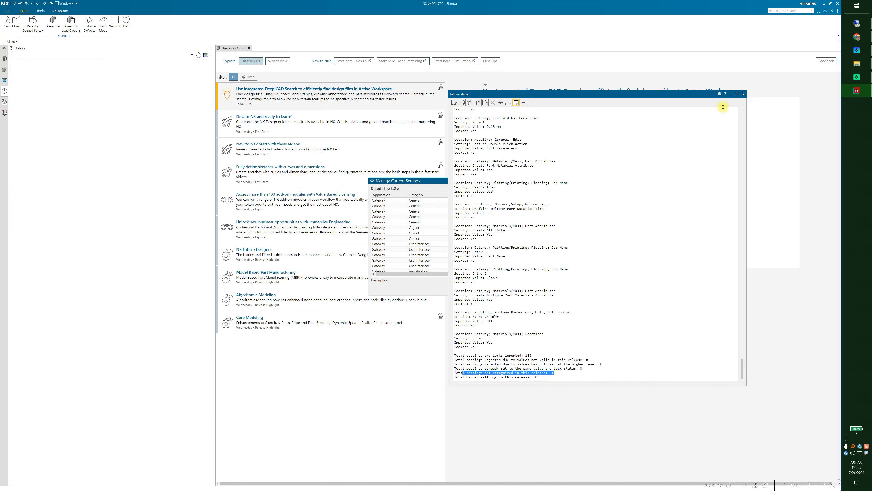
{"action": "left_click", "coordinate": [744, 94]}
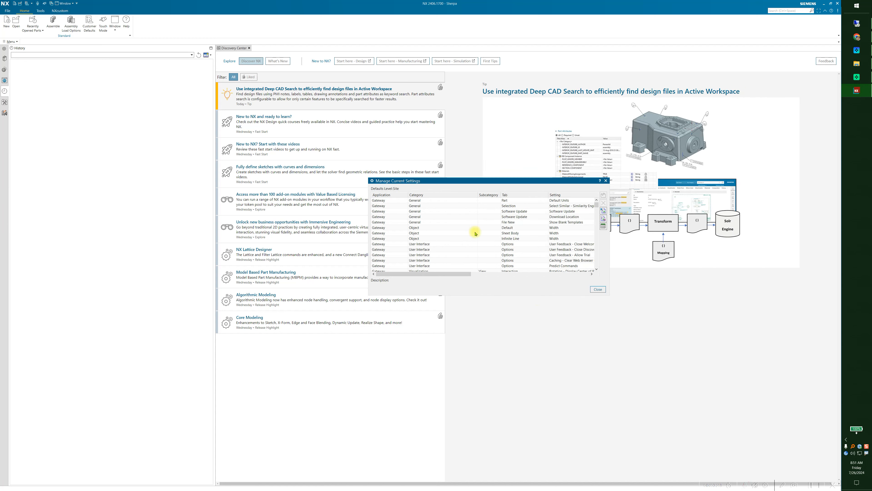
{"action": "left_click", "coordinate": [599, 290]}
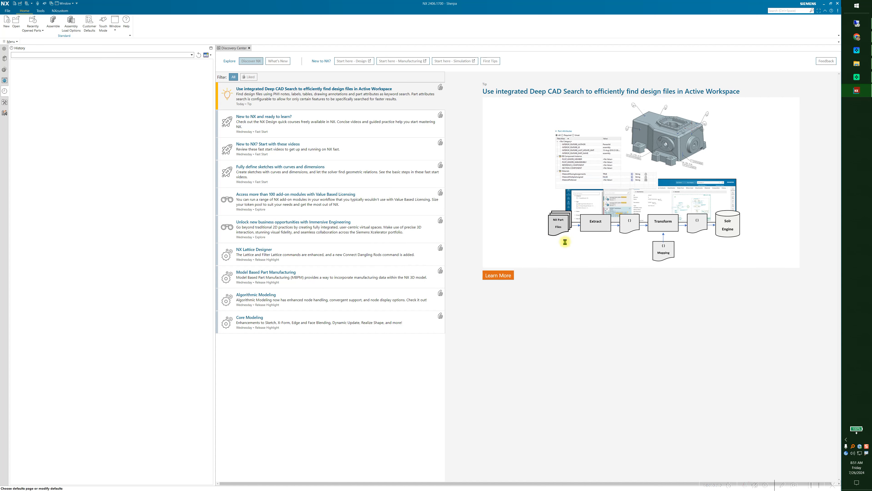
Set the Drafting Standard to ASME in the Drafting General/Setup defaults, and open that standard for customization
{"action": "scroll", "coordinate": [402, 264], "scroll_direction": "down", "scroll_amount": 3}
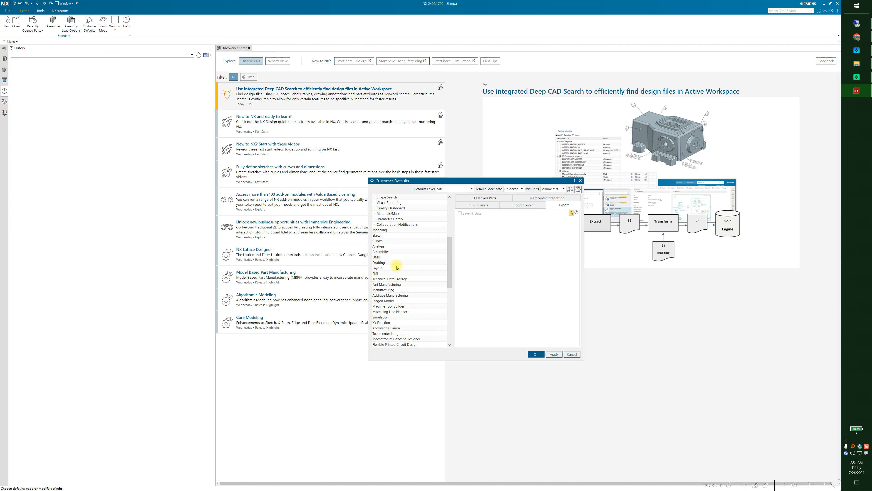
{"action": "left_click", "coordinate": [385, 263]}
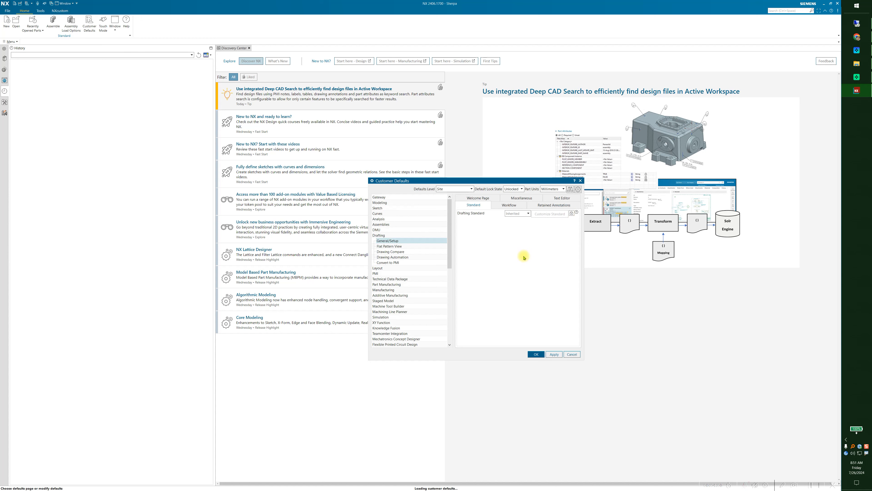
{"action": "left_click", "coordinate": [528, 215]}
{"action": "left_click", "coordinate": [513, 220]}
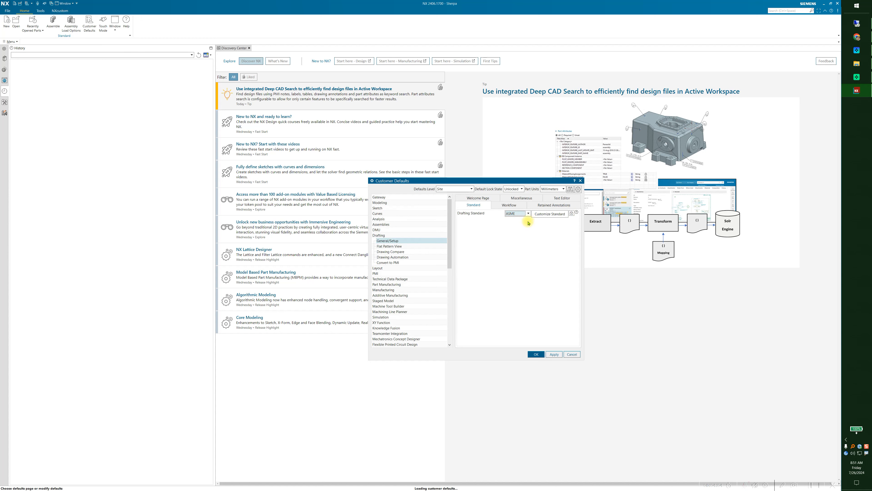
{"action": "left_click", "coordinate": [551, 213]}
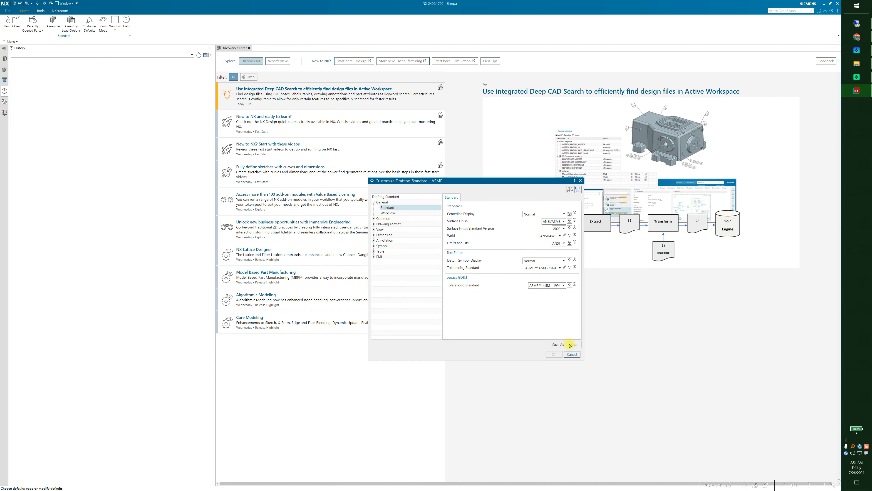
Import the drafting standard file nx_ASME (Sherpa)_Drafting_Standard_Site.dpv from NX2312library\CustomerDefaults\Site\startup on the NXCustom network drive
{"action": "left_click", "coordinate": [578, 189]}
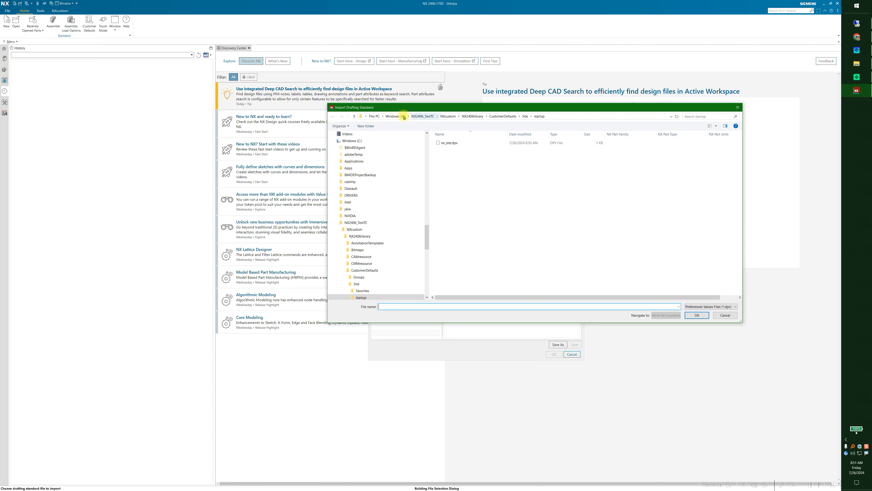
{"action": "left_click", "coordinate": [396, 116]}
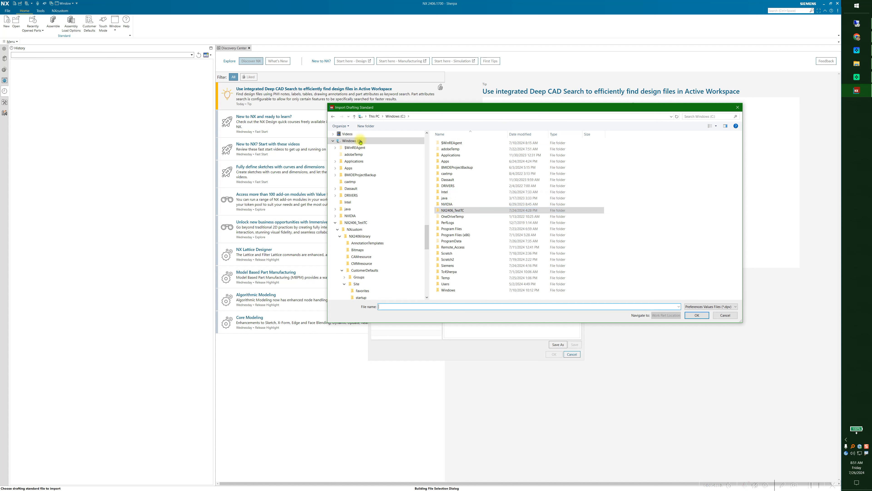
{"action": "left_click", "coordinate": [376, 116]}
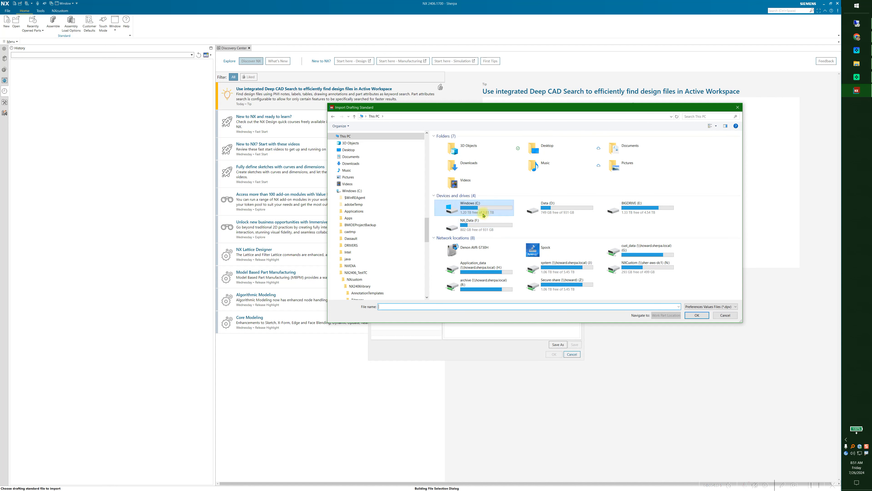
{"action": "double_click", "coordinate": [649, 268]}
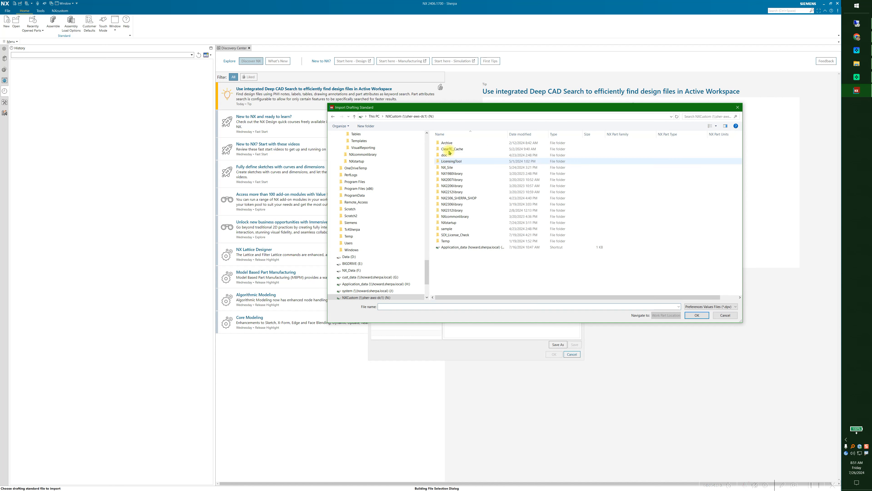
{"action": "double_click", "coordinate": [453, 210]}
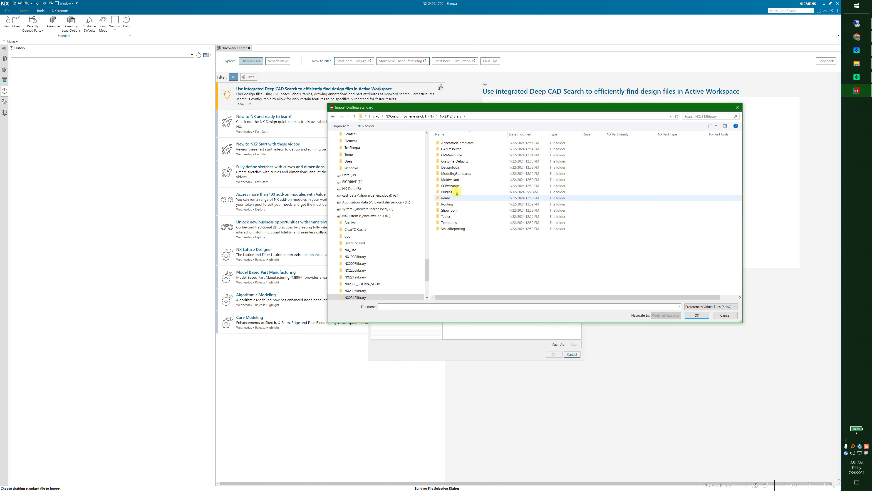
{"action": "double_click", "coordinate": [453, 161]}
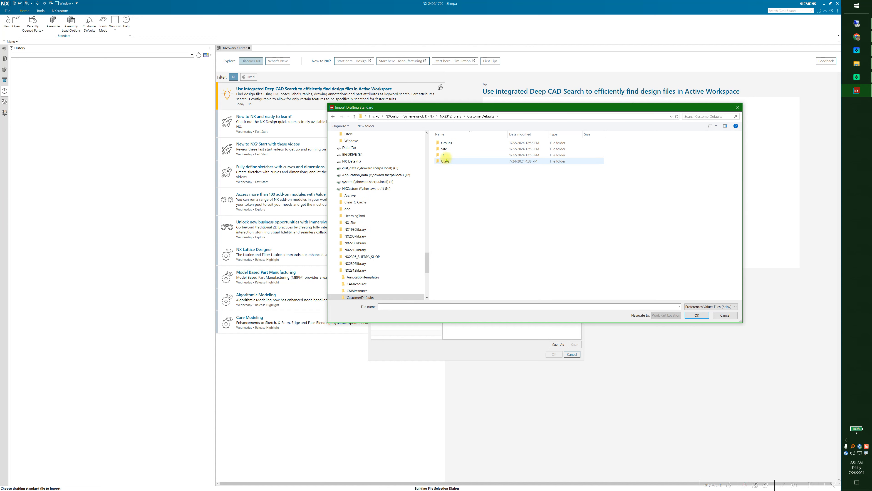
{"action": "double_click", "coordinate": [444, 149]}
{"action": "left_click", "coordinate": [449, 150]}
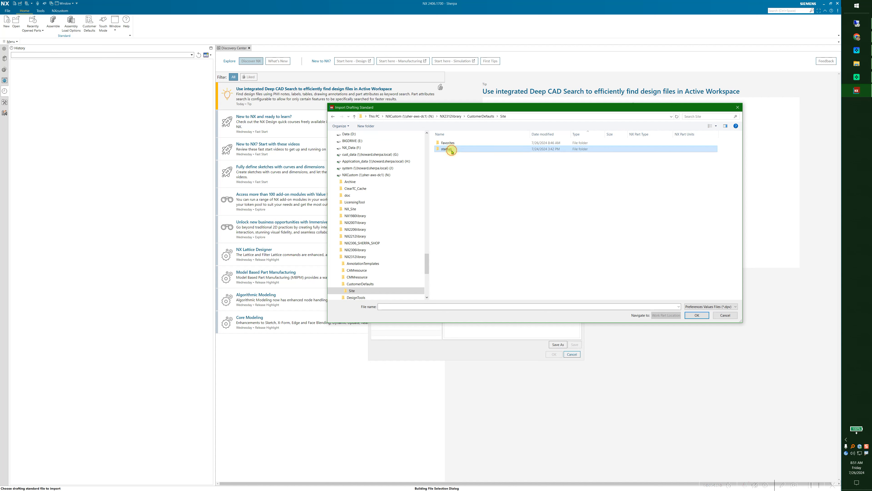
{"action": "double_click", "coordinate": [451, 149]}
{"action": "left_click", "coordinate": [478, 143]}
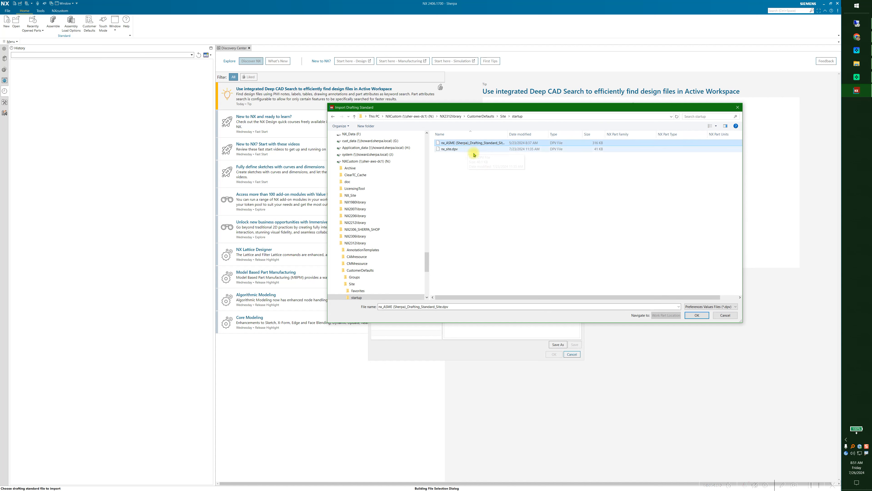
{"action": "left_click", "coordinate": [697, 316]}
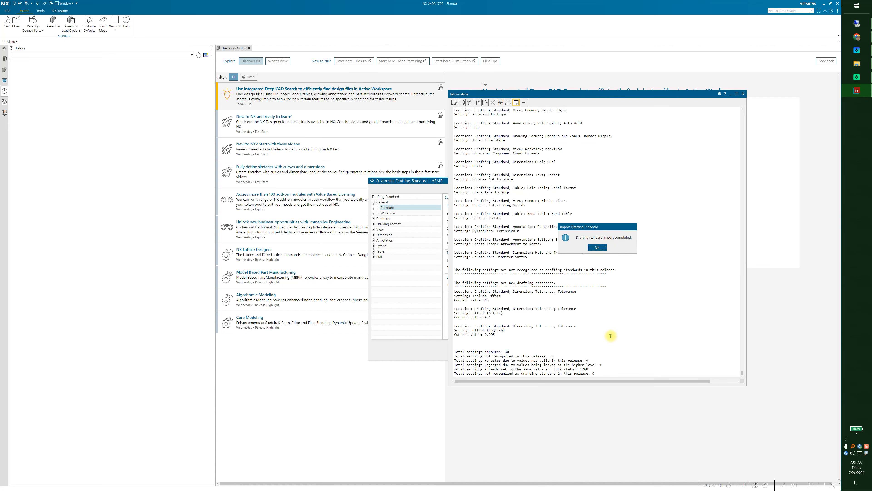
{"action": "left_click", "coordinate": [600, 248]}
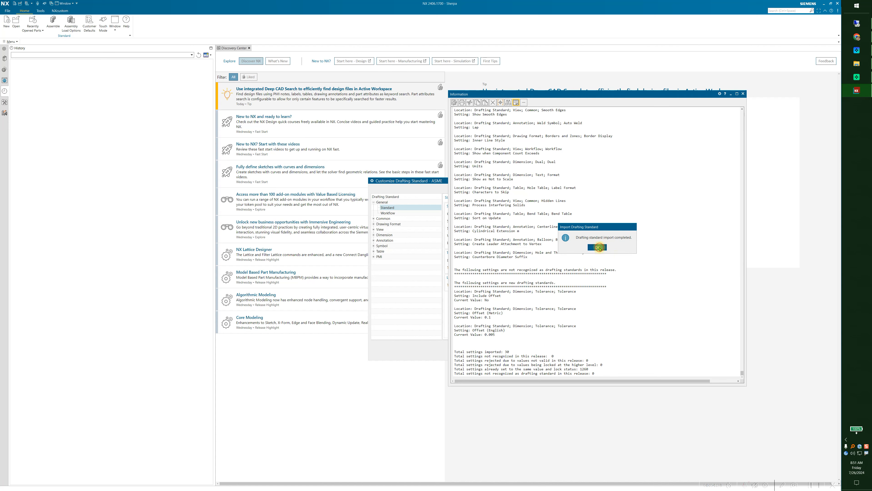
Review the totals at the end of the drafting standard import report, and close the report
{"action": "left_click", "coordinate": [619, 361]}
{"action": "left_click_drag", "start_coordinate": [521, 351], "coordinate": [481, 351]}
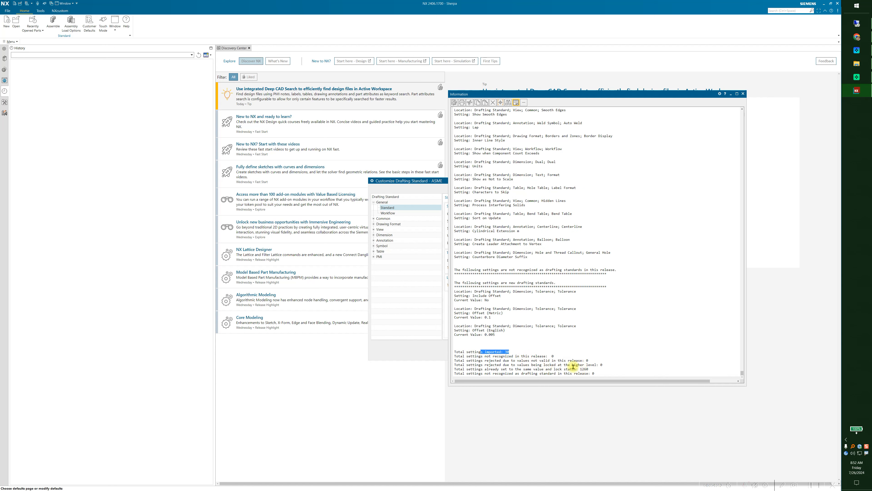
{"action": "left_click_drag", "start_coordinate": [591, 370], "coordinate": [457, 365]}
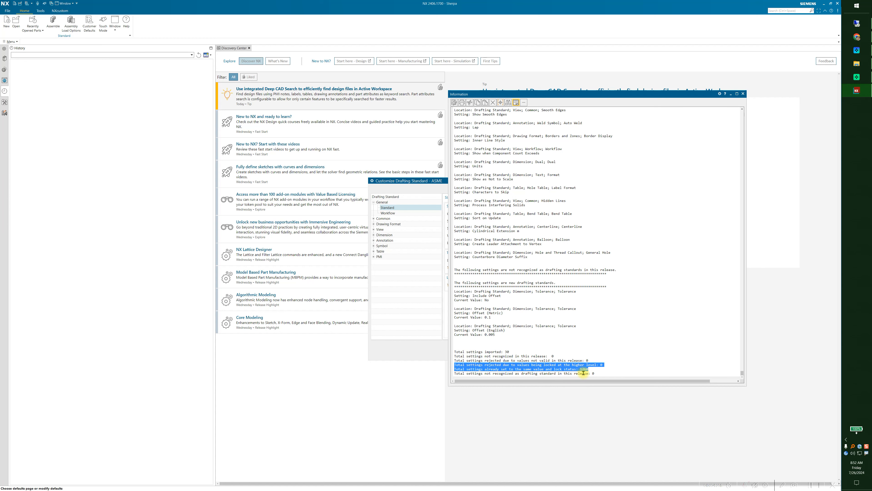
{"action": "left_click", "coordinate": [592, 371]}
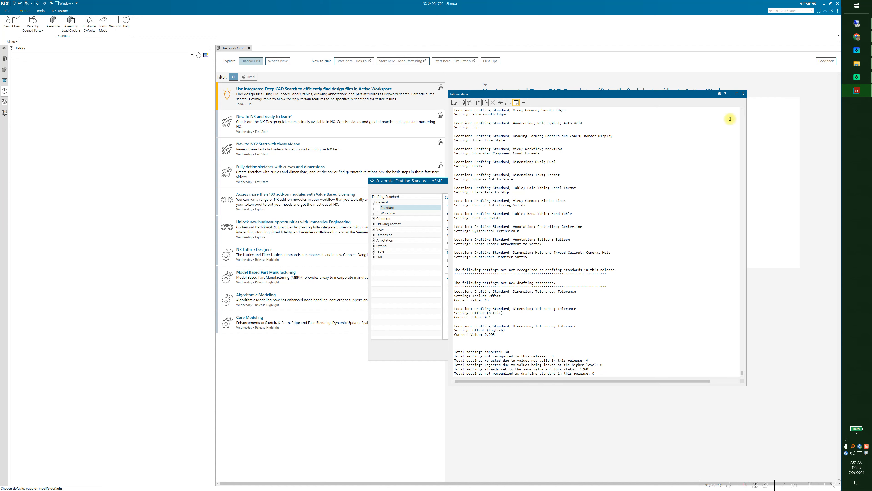
{"action": "left_click", "coordinate": [744, 94]}
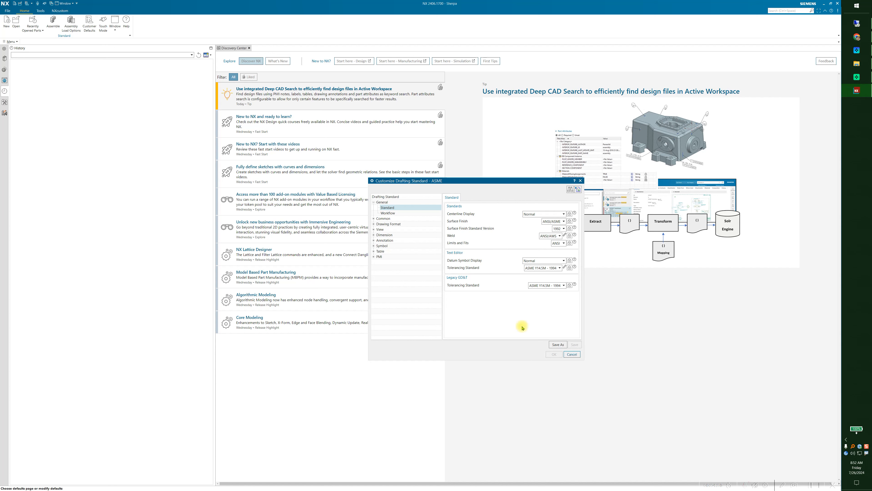
Save the imported drafting standard as ASME (Sherpa), and check File Explorer's site startup folder for its file
{"action": "left_click", "coordinate": [557, 344]}
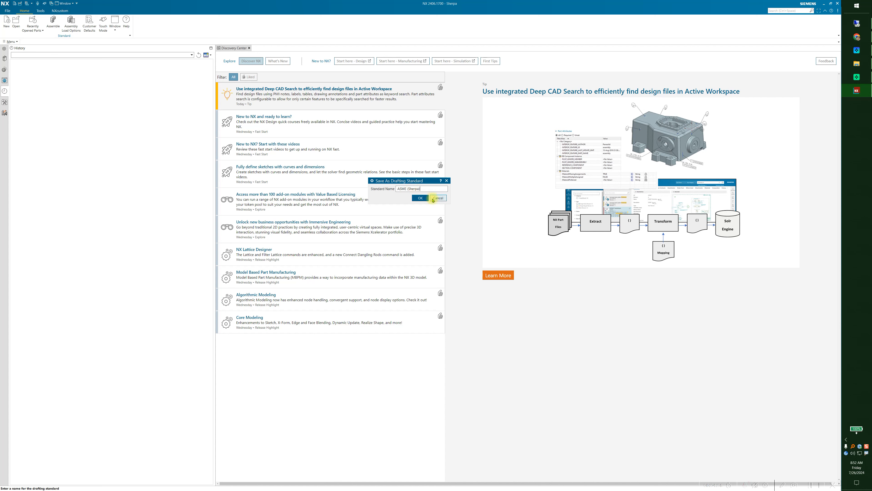
{"action": "left_click", "coordinate": [422, 199]}
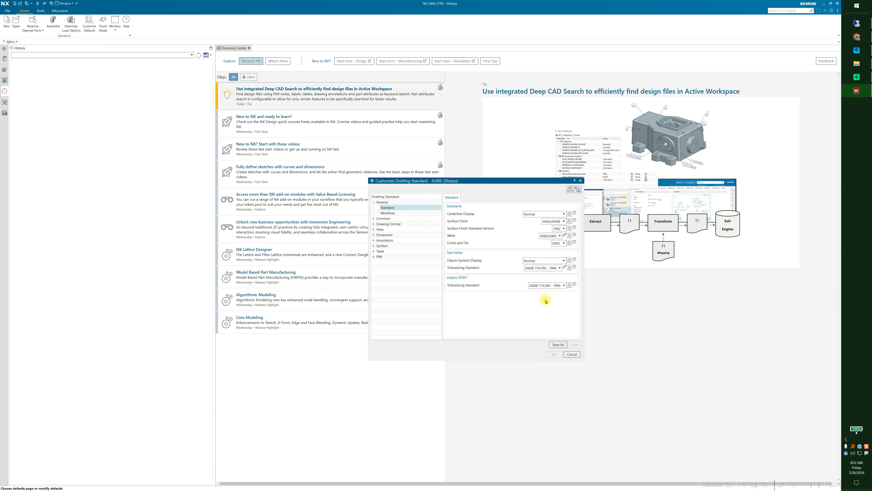
{"action": "left_click", "coordinate": [856, 64]}
{"action": "left_click", "coordinate": [520, 196]}
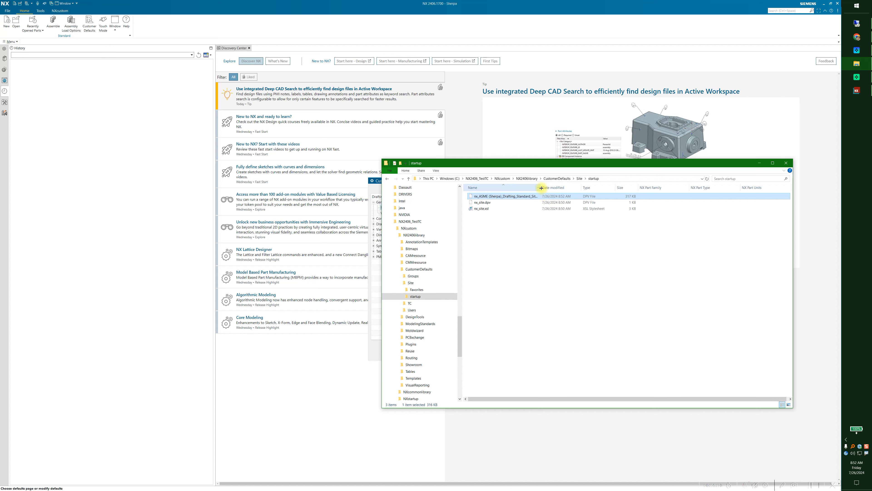
{"action": "left_click", "coordinate": [759, 163]}
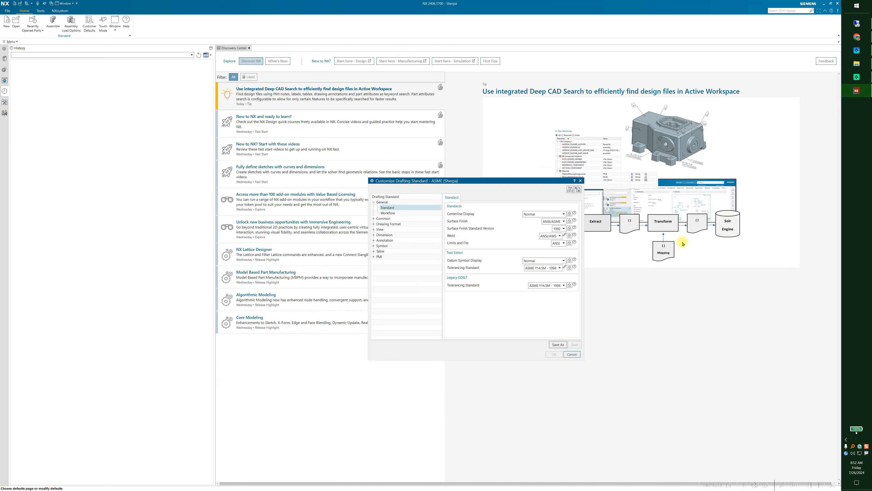
Close the standard's customization, lock the Drafting Standard default at ASME (Sherpa), and save the modified settings to nx_site.dpv
{"action": "left_click", "coordinate": [572, 354]}
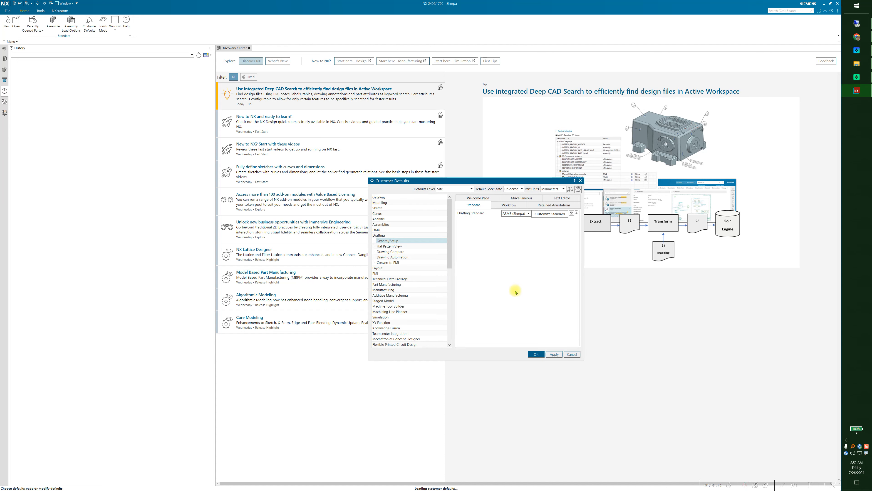
{"action": "left_click", "coordinate": [572, 214]}
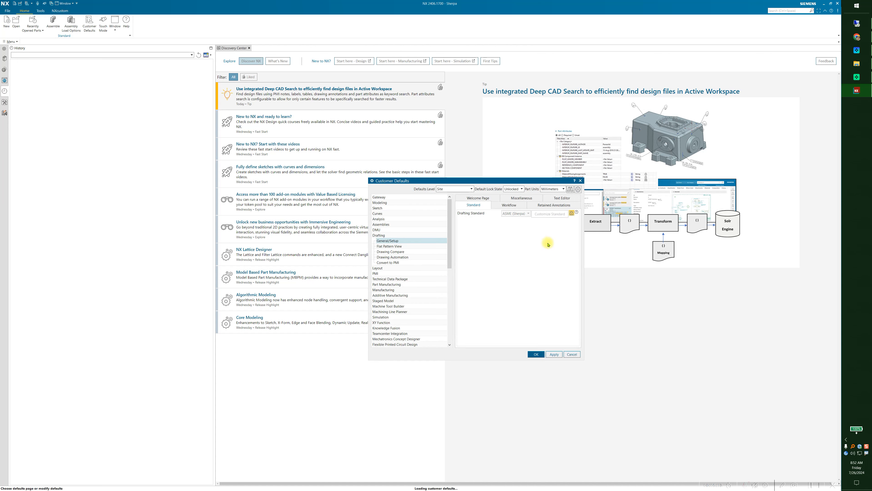
{"action": "left_click", "coordinate": [554, 354]}
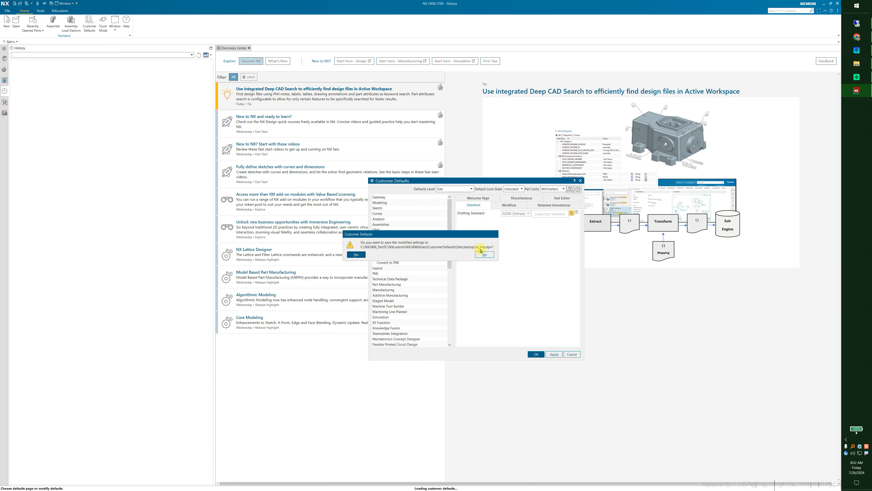
{"action": "key", "text": "Return"}
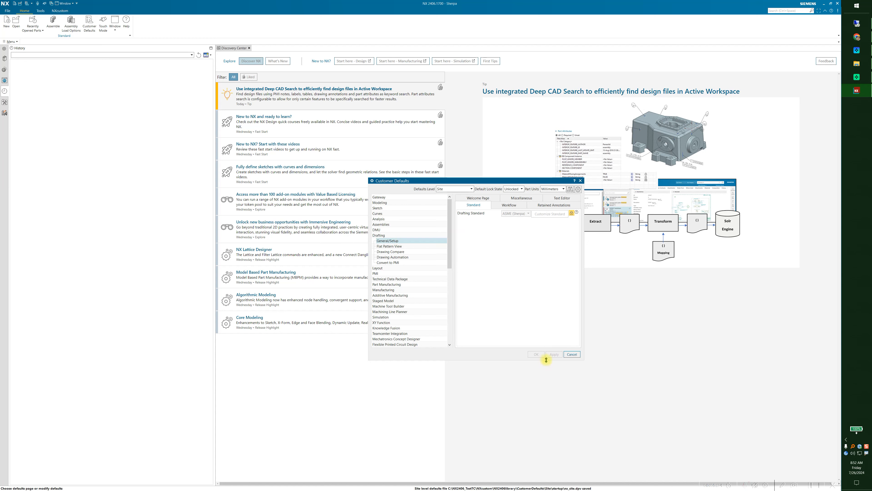
Open Manage Current Settings for the site level, and enlarge and reposition its window to show more of the settings list
{"action": "left_click", "coordinate": [578, 190]}
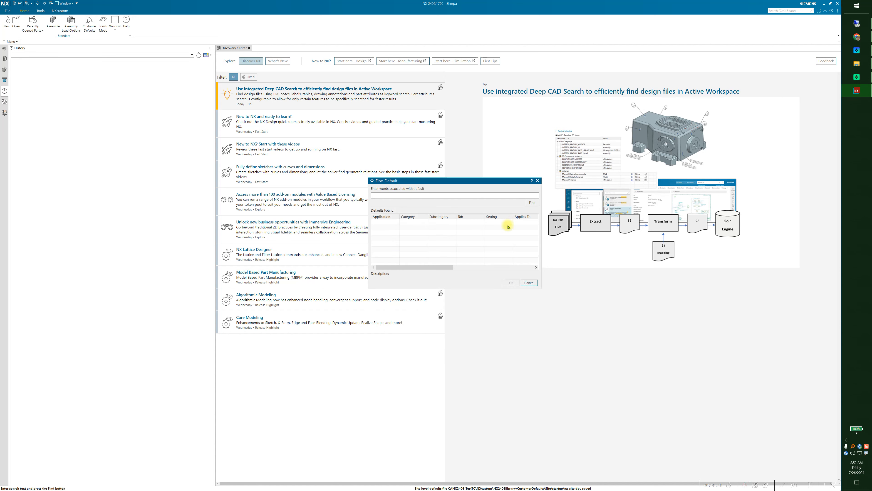
{"action": "left_click", "coordinate": [527, 281]}
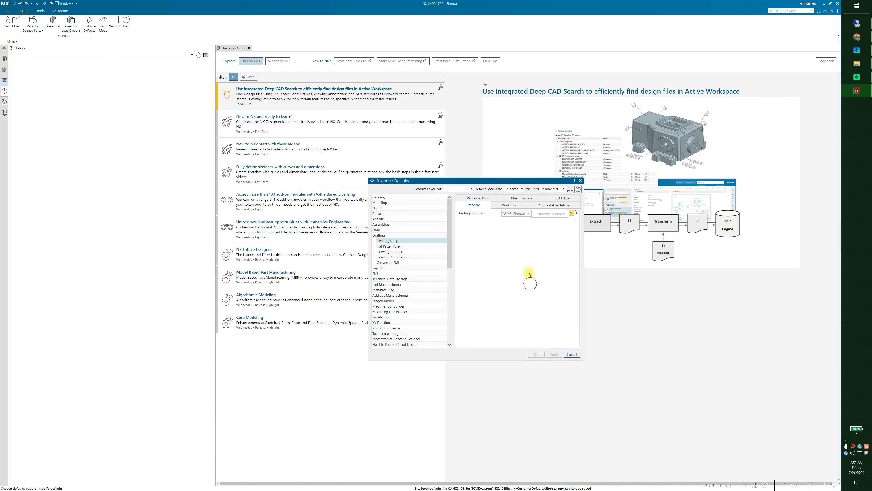
{"action": "left_click", "coordinate": [578, 191]}
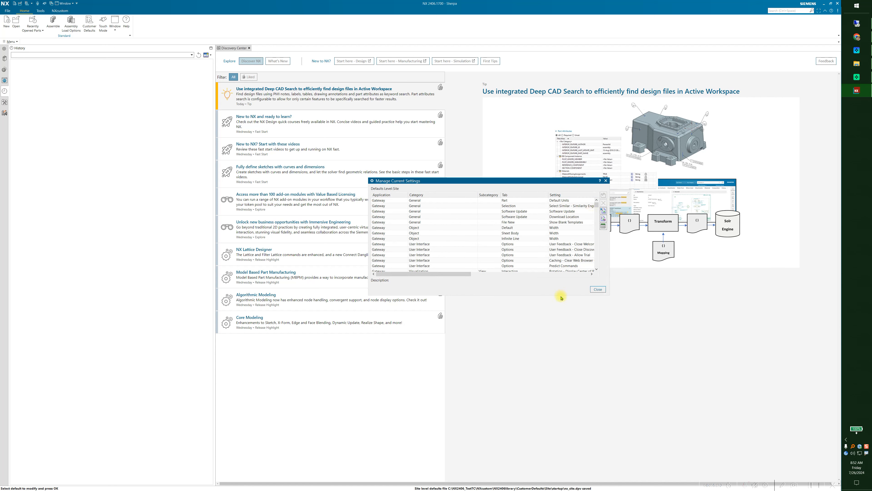
{"action": "left_click_drag", "start_coordinate": [561, 295], "coordinate": [561, 456]}
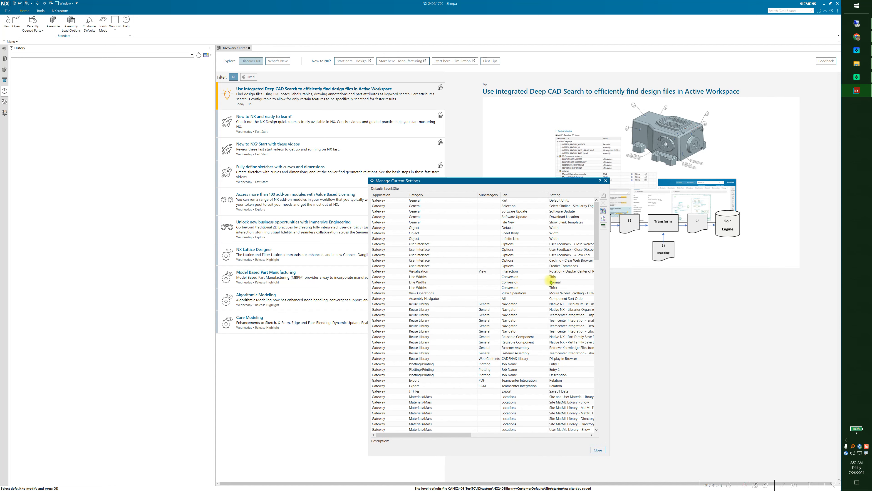
{"action": "left_click_drag", "start_coordinate": [512, 179], "coordinate": [483, 83]}
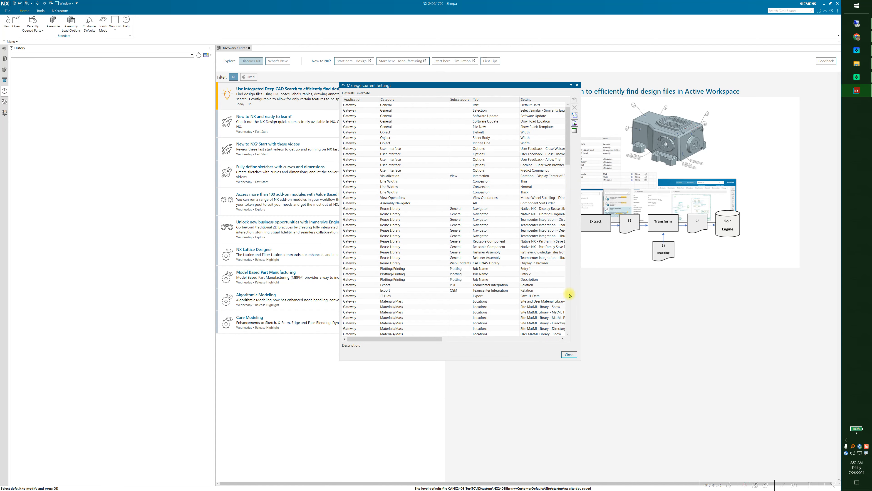
Enlarge Manage Current Settings, sort the site settings by newest Version Modified, examine the Measurement Point description, and close the window
{"action": "left_click_drag", "start_coordinate": [551, 360], "coordinate": [551, 465]}
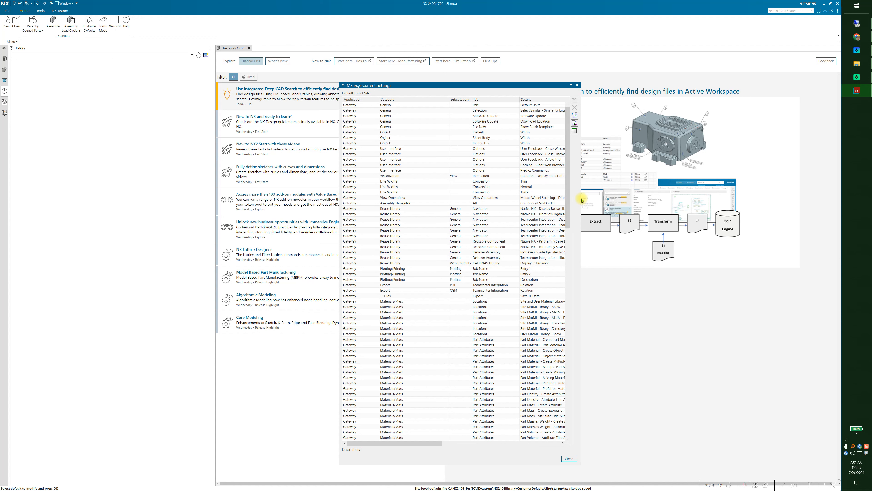
{"action": "left_click_drag", "start_coordinate": [581, 197], "coordinate": [758, 198]}
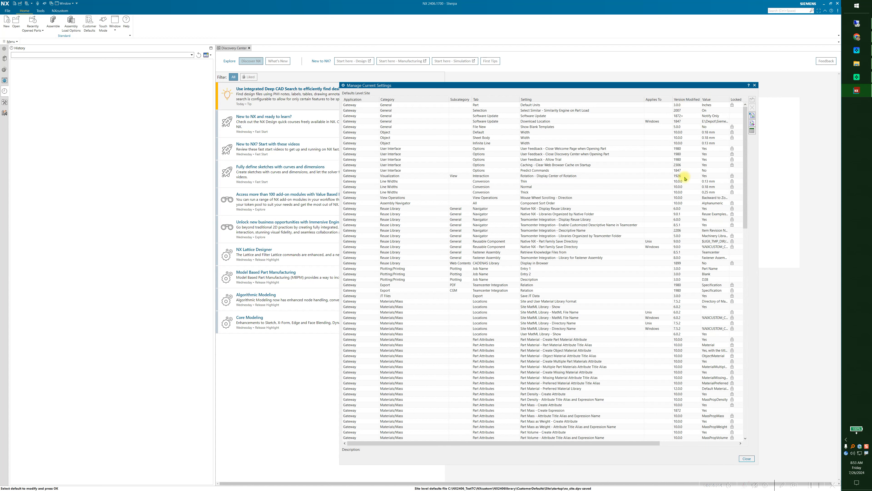
{"action": "left_click", "coordinate": [687, 99]}
{"action": "left_click", "coordinate": [685, 99]}
{"action": "left_click", "coordinate": [677, 105]}
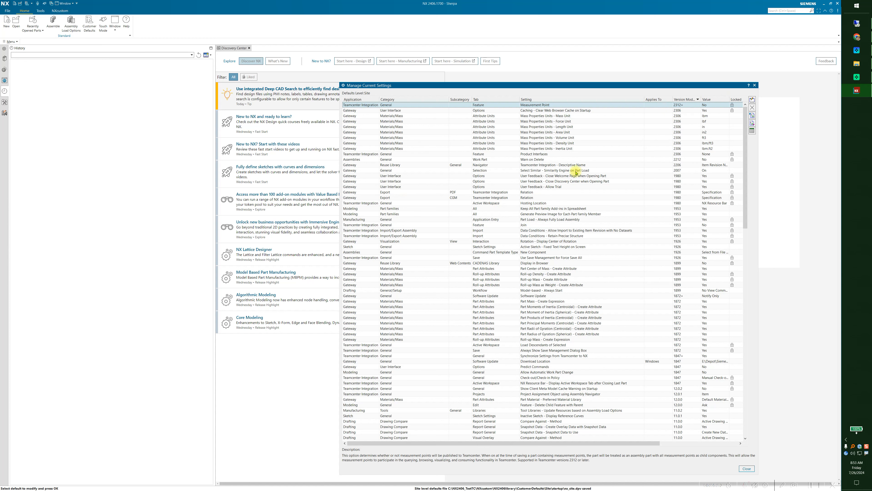
{"action": "left_click", "coordinate": [755, 85]}
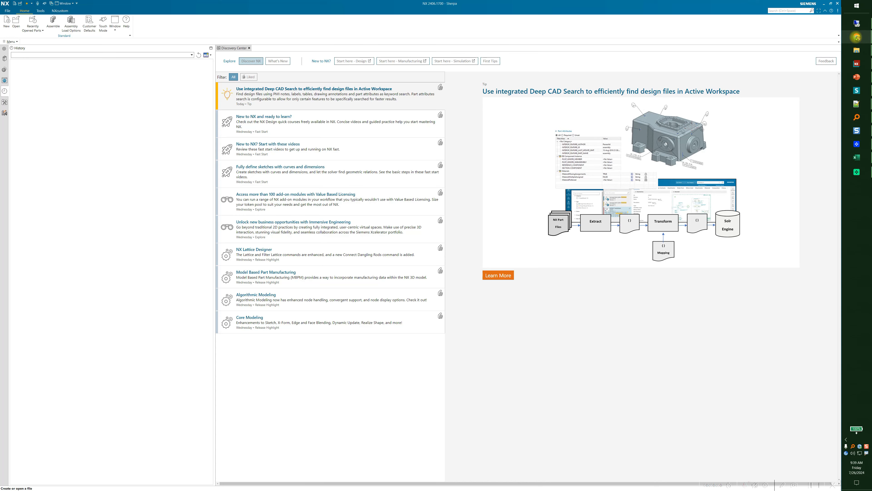
Switch to Chrome's Siemens Support Center search for NX Configuration and Customization Assistant, and open the NX Configuration Assistant documentation result
{"action": "mouse_move", "coordinate": [857, 38]}
{"action": "mouse_move", "coordinate": [820, 61]}
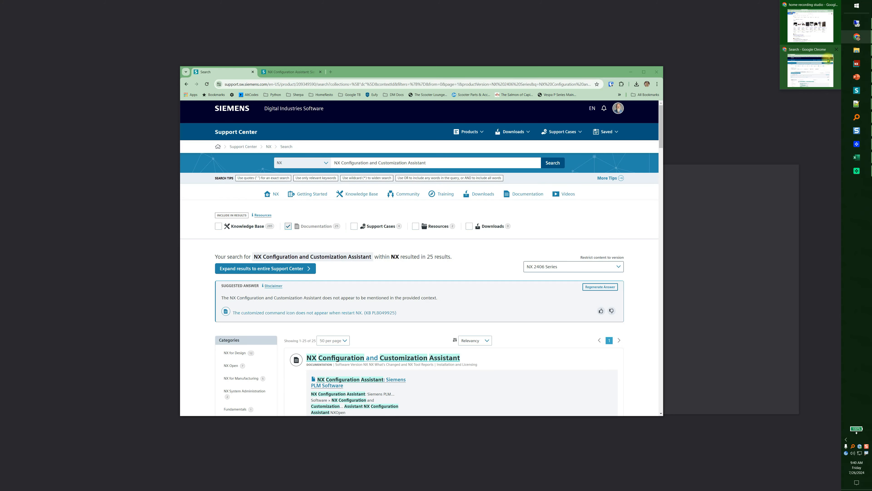
{"action": "left_click", "coordinate": [816, 61]}
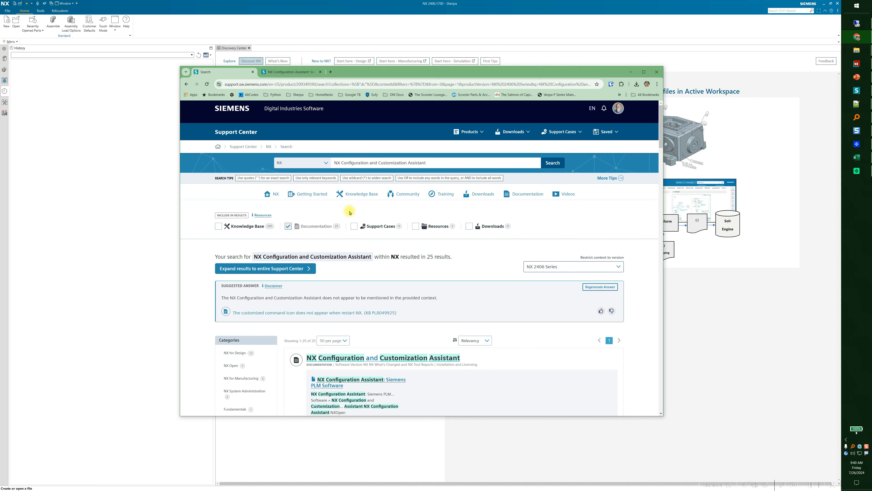
{"action": "left_click_drag", "start_coordinate": [434, 162], "coordinate": [327, 162]}
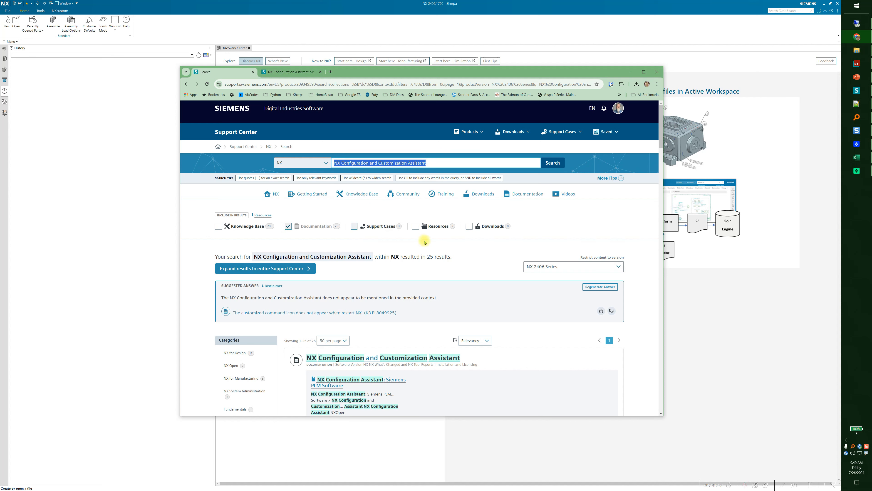
{"action": "left_click", "coordinate": [394, 381]}
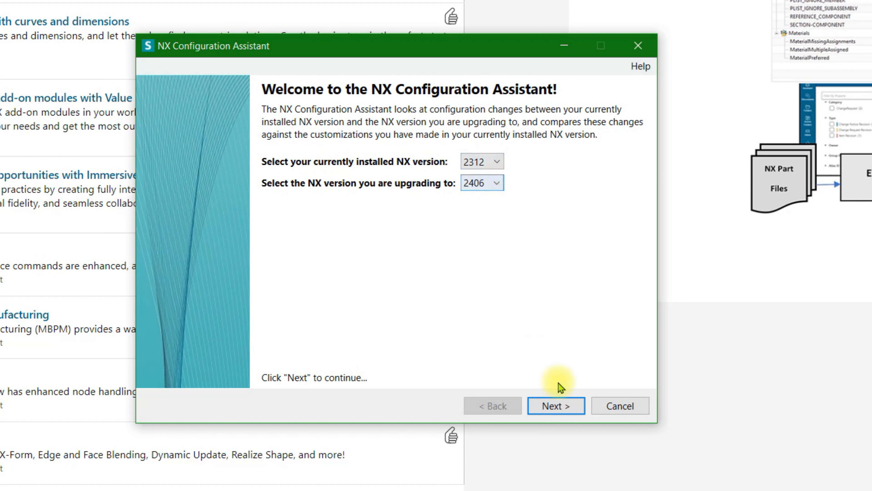
Accept the 2312-to-2406 upgrade, Customer Defaults and Environment Variables scope, C:\Scratch2 output, and Site Level and Custom Drafting Standard analysis
{"action": "left_click", "coordinate": [558, 406]}
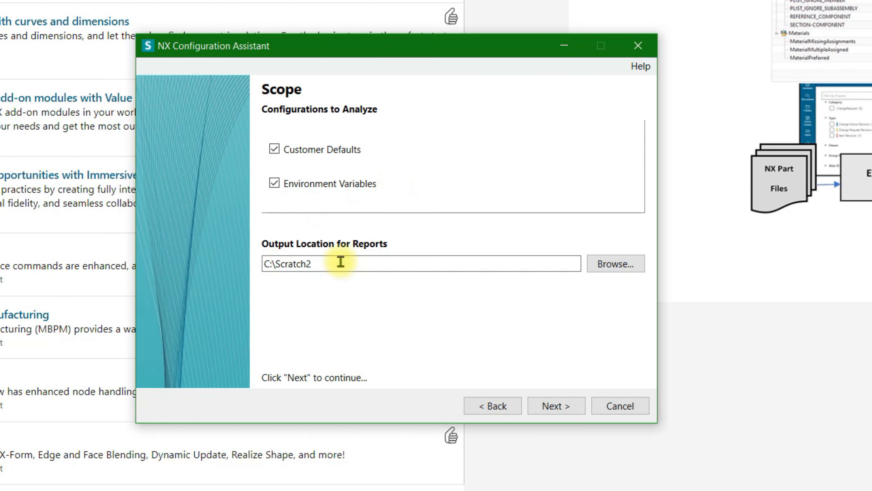
{"action": "left_click", "coordinate": [332, 264]}
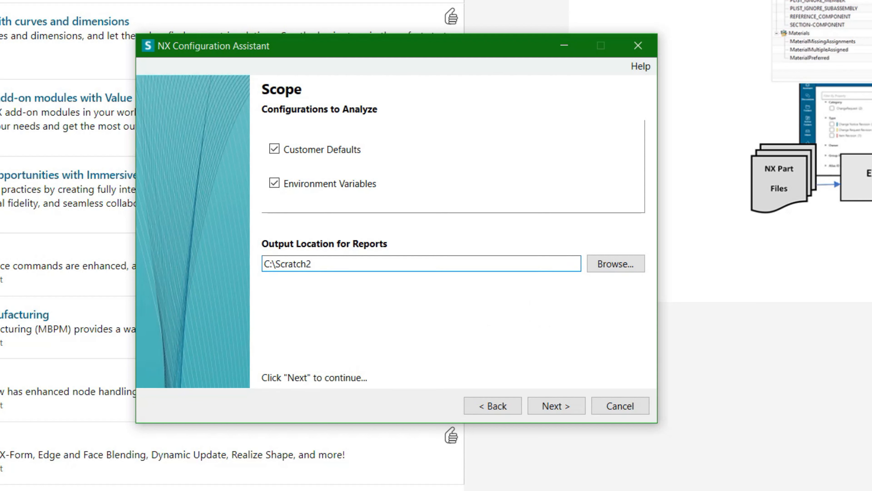
{"action": "left_click", "coordinate": [562, 407]}
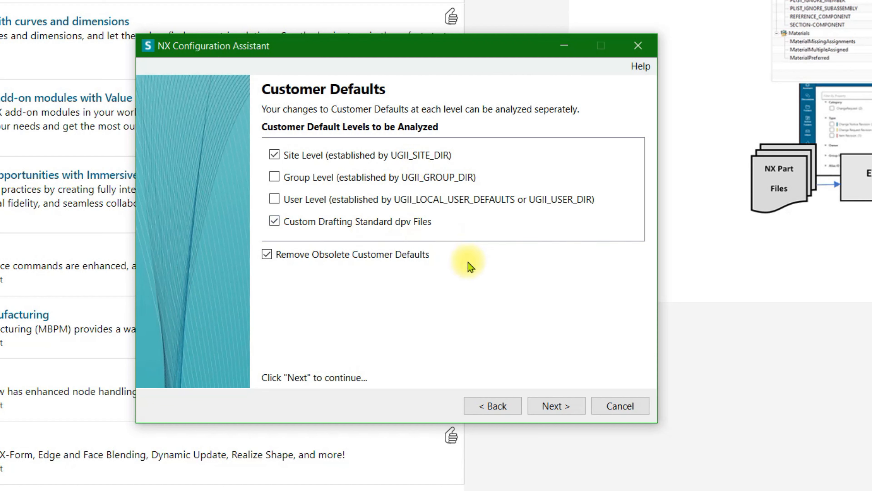
{"action": "left_click", "coordinate": [557, 406]}
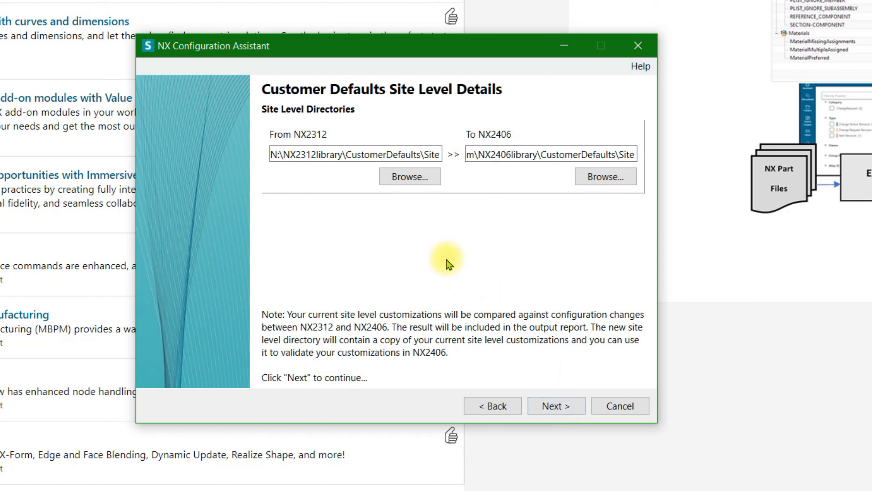
Read the What's This help for browsing to the NX2312 source and NX2406 target site level directories
{"action": "left_click", "coordinate": [313, 155]}
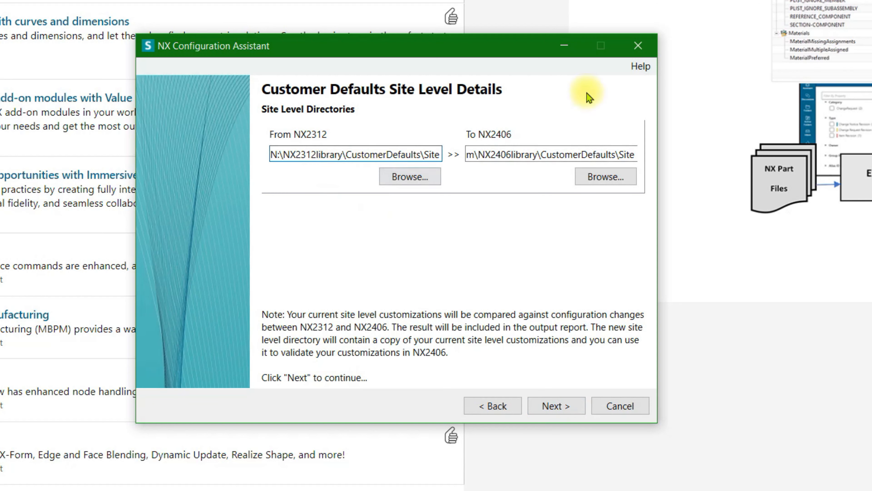
{"action": "left_click", "coordinate": [642, 69]}
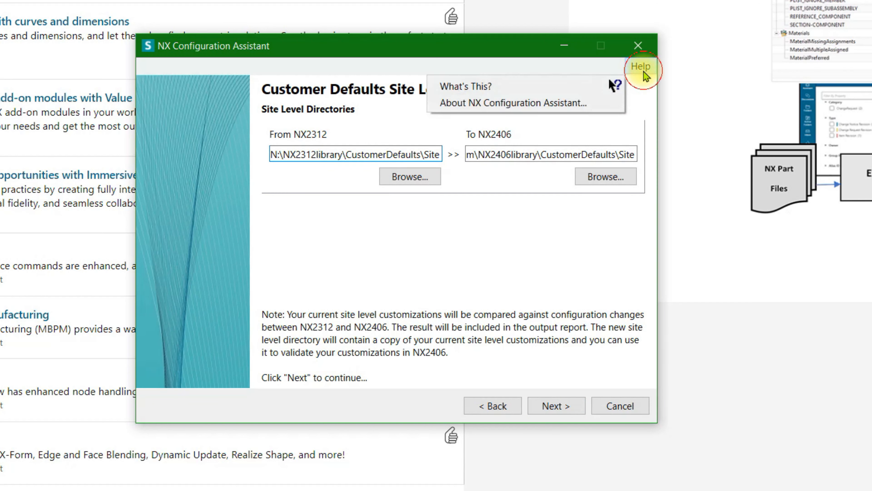
{"action": "left_click", "coordinate": [471, 86]}
{"action": "left_click", "coordinate": [419, 178]}
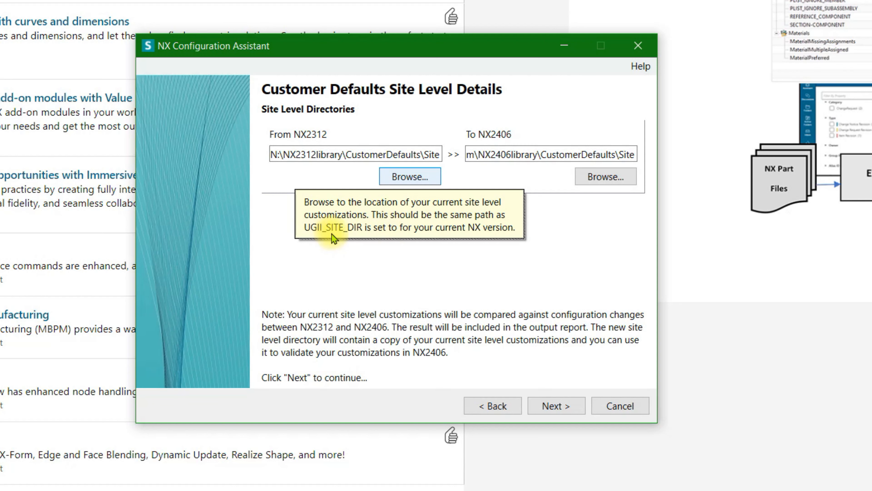
{"action": "left_click", "coordinate": [542, 255]}
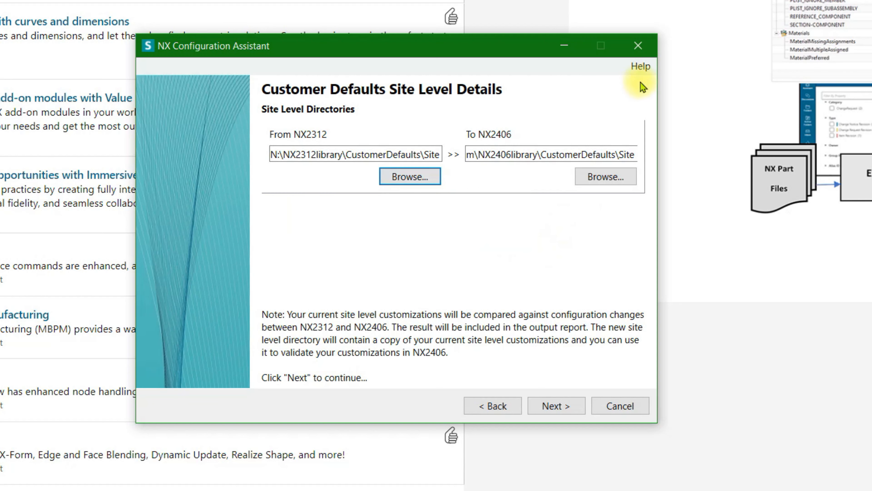
{"action": "left_click", "coordinate": [641, 66]}
{"action": "left_click", "coordinate": [581, 92]}
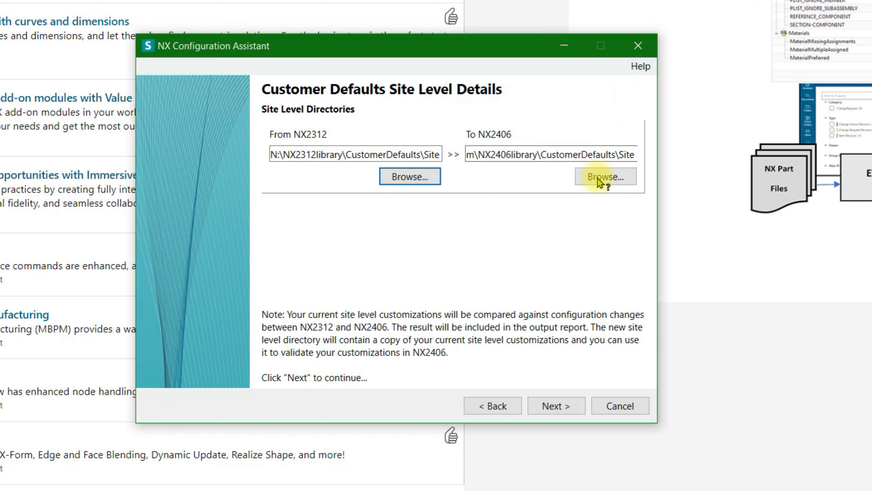
{"action": "left_click", "coordinate": [609, 181]}
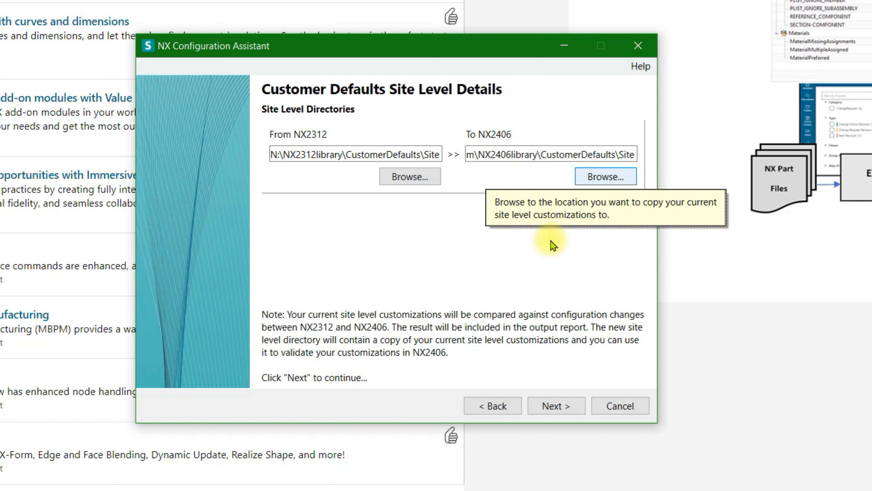
{"action": "left_click", "coordinate": [554, 246]}
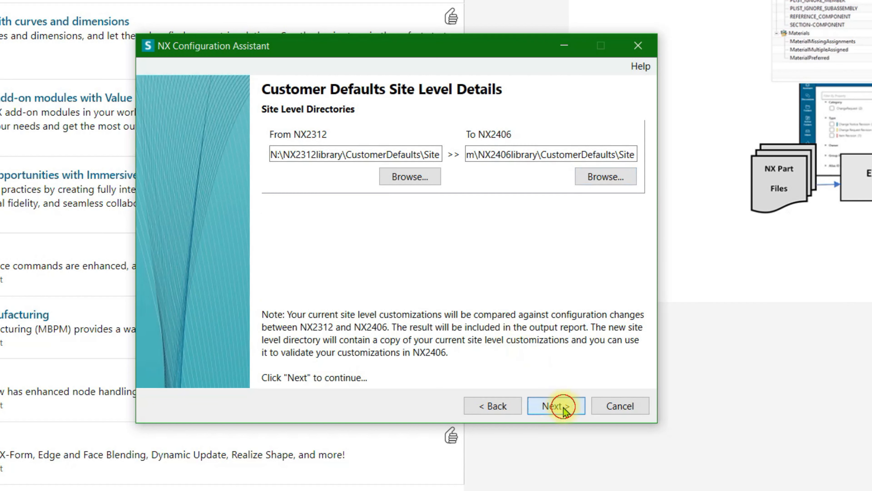
Accept the site directories, keep a single drafting standards file with ASME as base standard, and generate the customer defaults report
{"action": "left_click", "coordinate": [538, 399]}
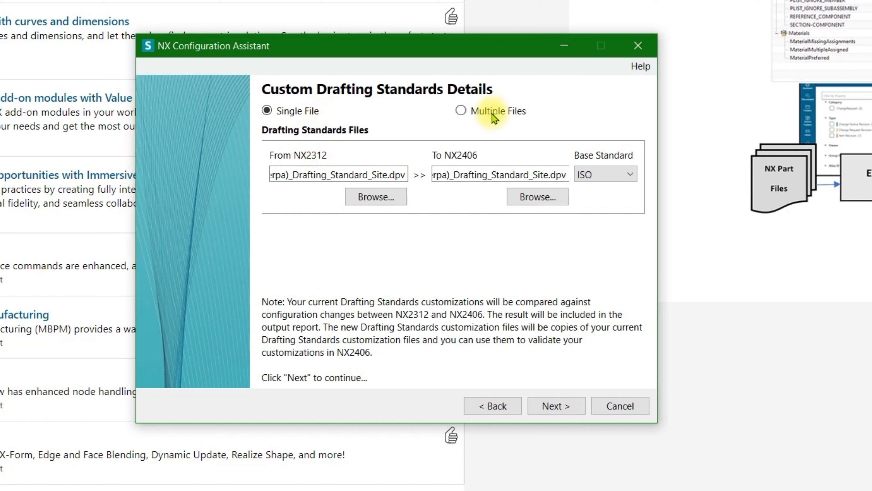
{"action": "left_click", "coordinate": [464, 111]}
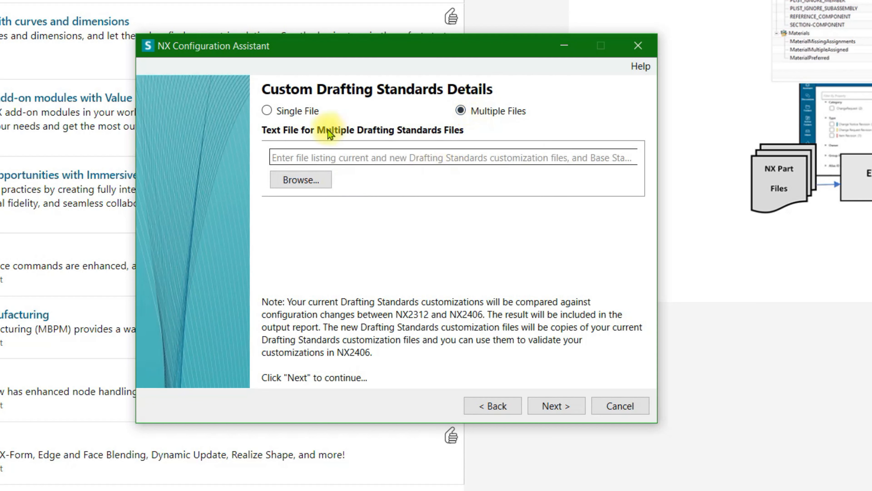
{"action": "left_click", "coordinate": [306, 116]}
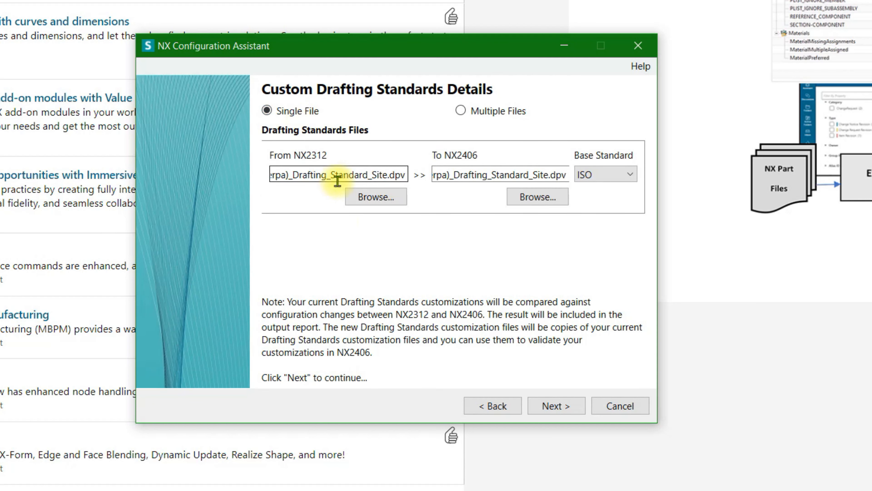
{"action": "left_click", "coordinate": [625, 177]}
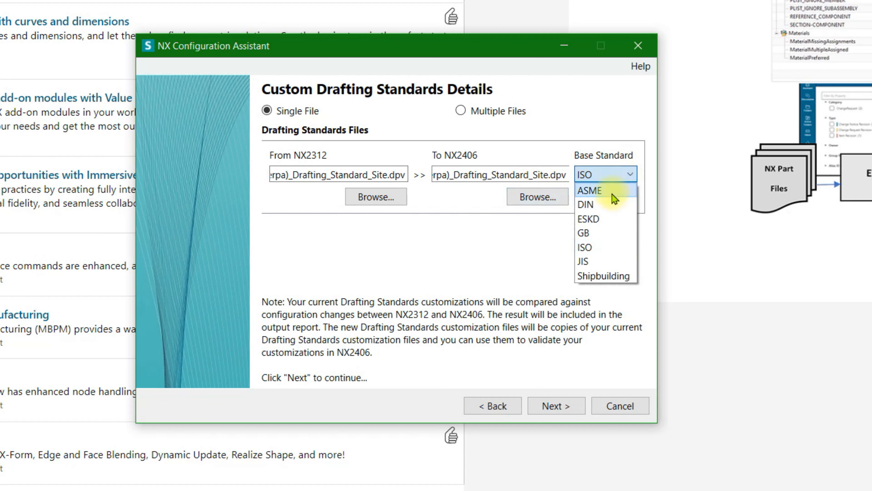
{"action": "left_click", "coordinate": [587, 188]}
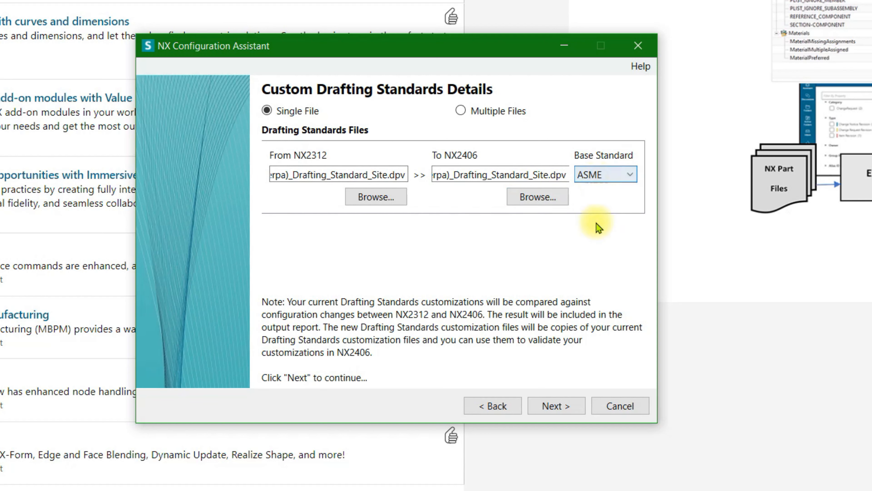
{"action": "left_click", "coordinate": [546, 405]}
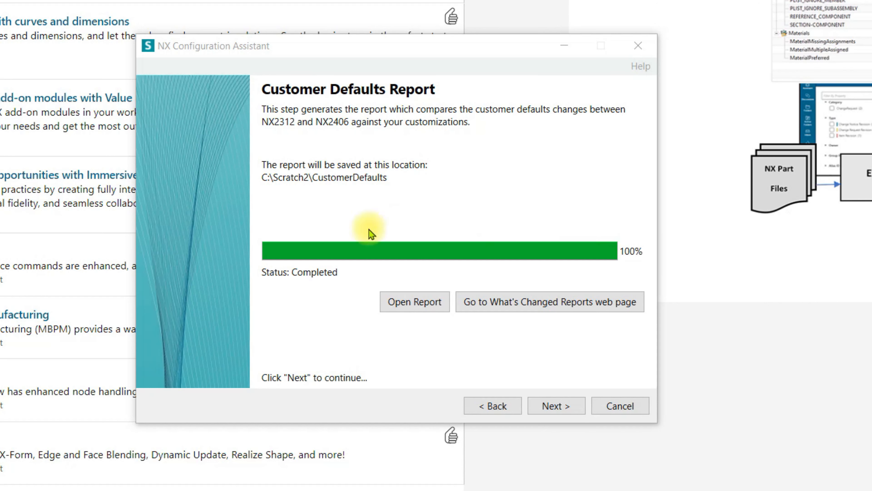
View the What's Changed Reports web page, minimize the browser, and open the customer defaults validation report
{"action": "left_click", "coordinate": [503, 306]}
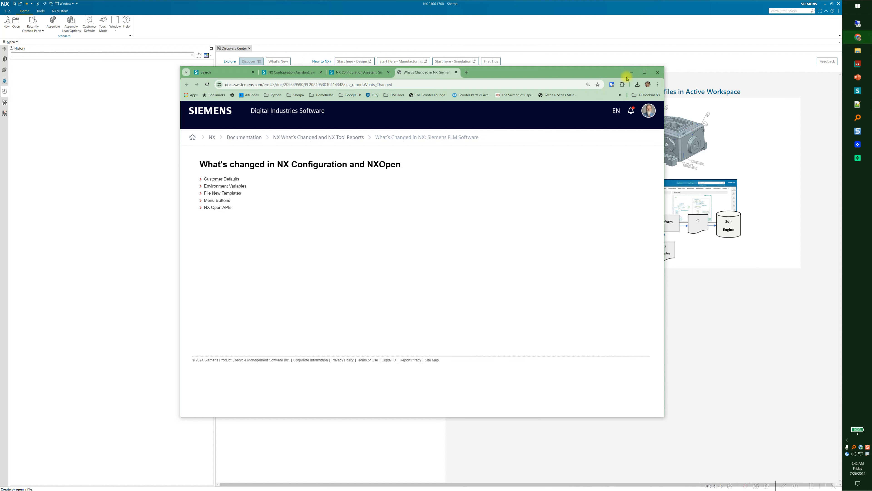
{"action": "left_click", "coordinate": [631, 72]}
{"action": "left_click", "coordinate": [431, 268]}
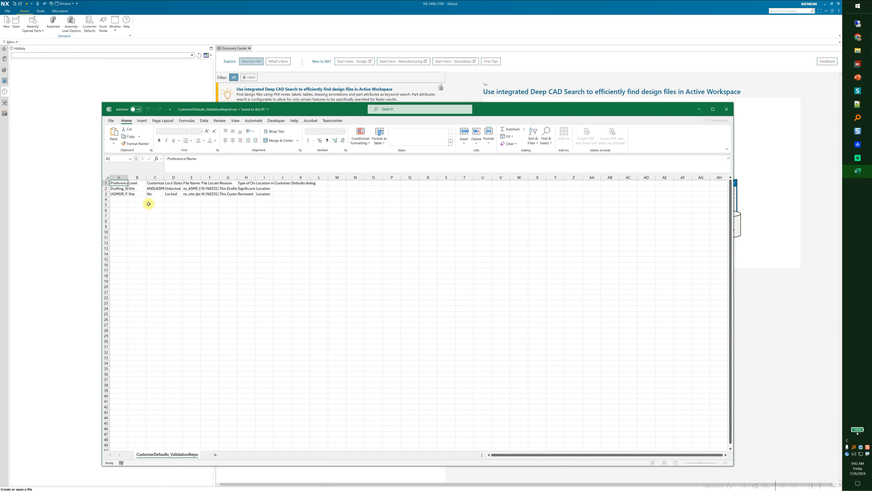
Auto-fit all report columns and examine the type of change for Drafting_SFsymbolStandard and UGMGR_FileNewShowBlankTemplates
{"action": "left_click", "coordinate": [106, 178]}
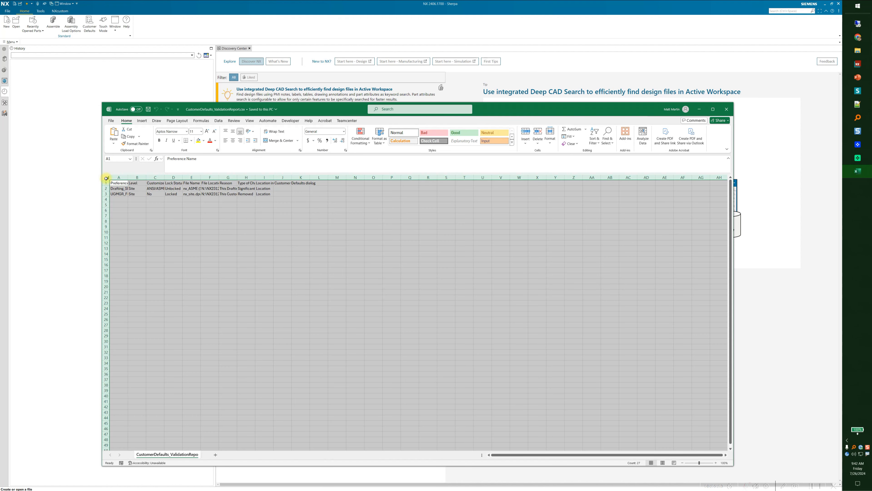
{"action": "double_click", "coordinate": [145, 177]}
{"action": "left_click", "coordinate": [286, 250]}
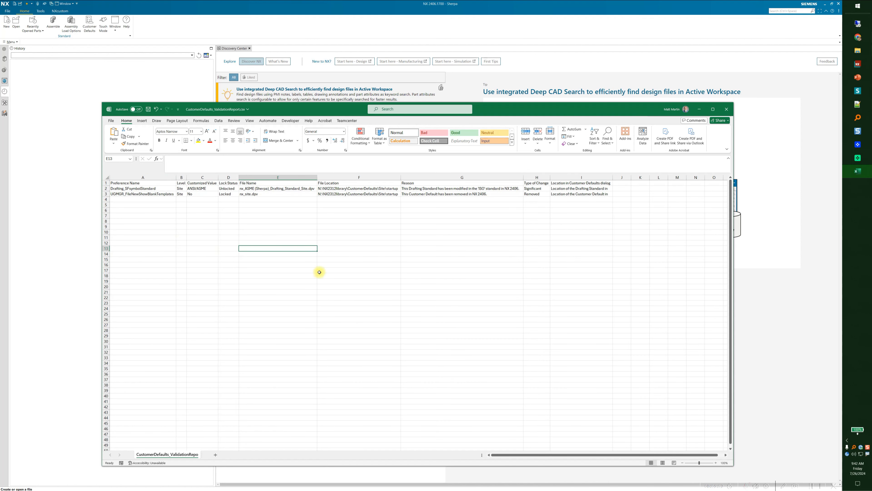
{"action": "left_click", "coordinate": [148, 188]}
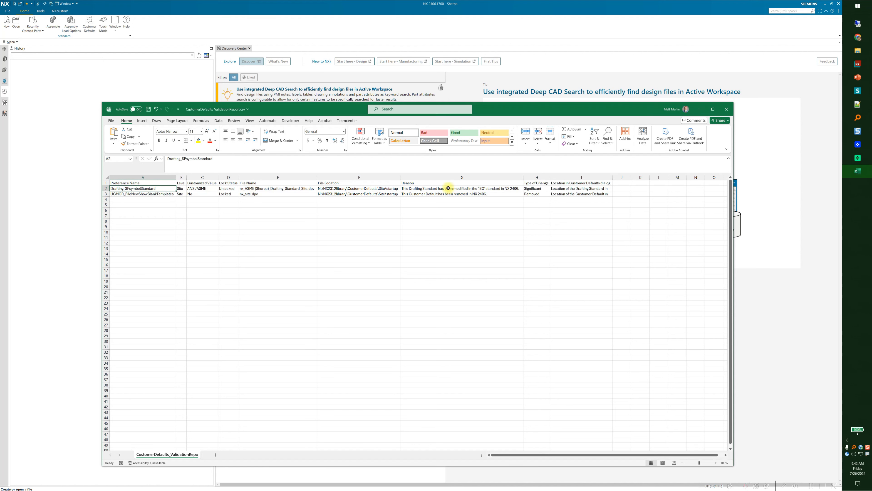
{"action": "left_click", "coordinate": [538, 187]}
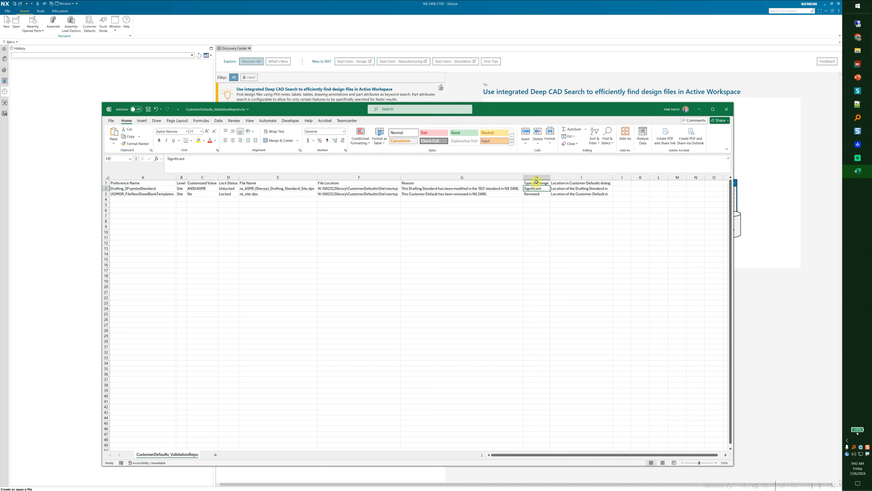
{"action": "left_click", "coordinate": [131, 194]}
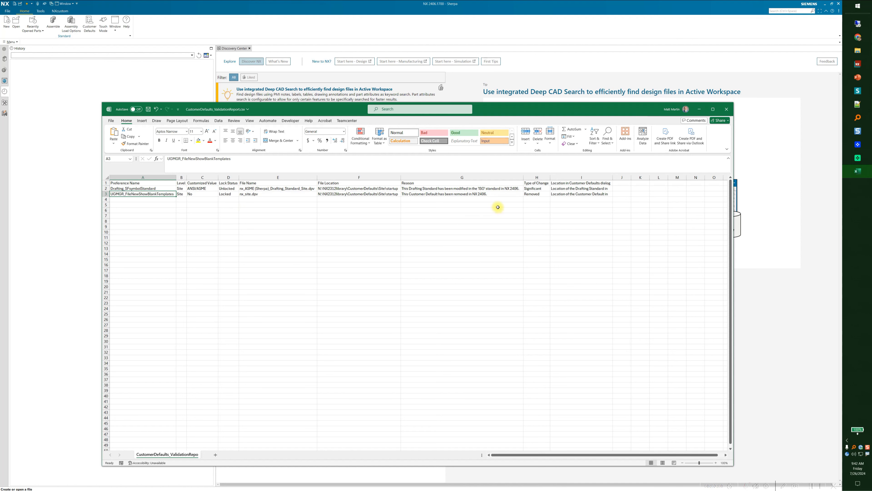
{"action": "left_click", "coordinate": [531, 194]}
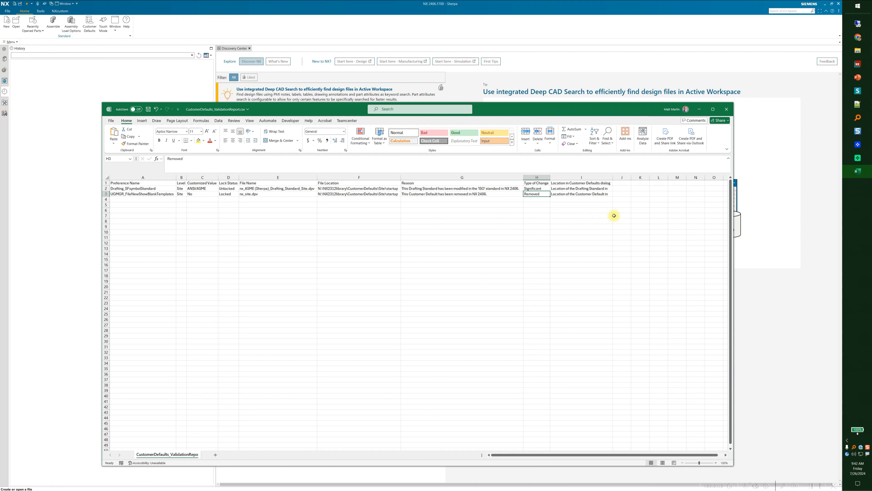
Minimize the report and advance the NX Configuration Assistant to the Environment Variables file selection
{"action": "left_click", "coordinate": [699, 109]}
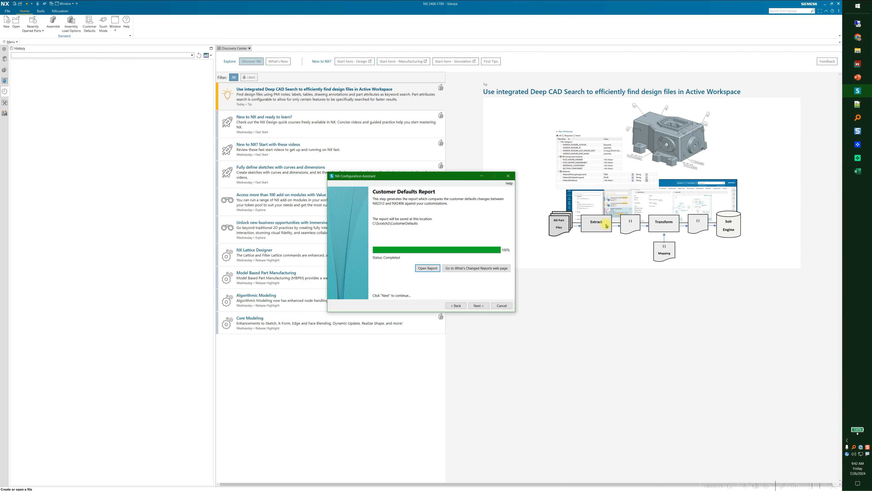
{"action": "left_click", "coordinate": [477, 306]}
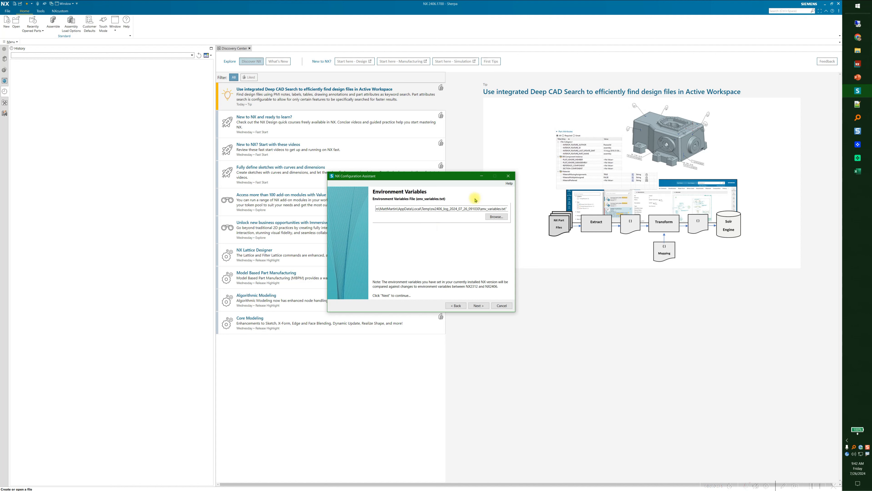
Accept the preselected env_variables.txt file, generate the environment variables report, and open it
{"action": "left_click", "coordinate": [508, 184]}
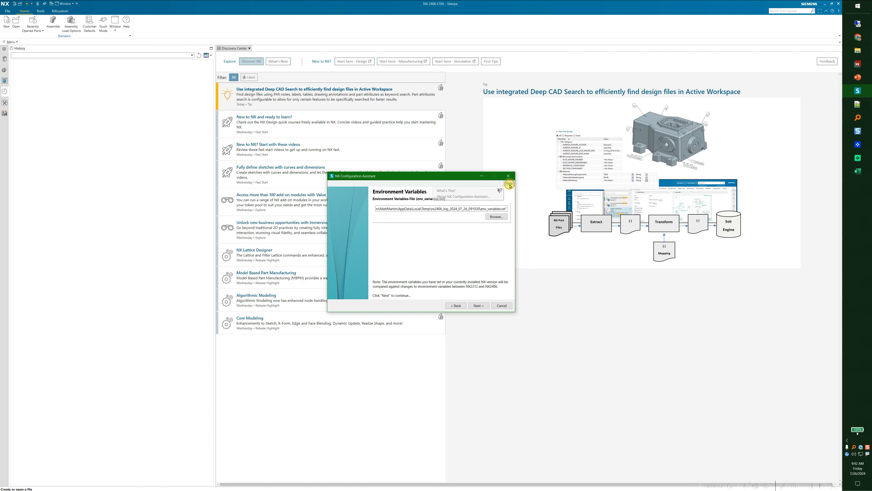
{"action": "left_click", "coordinate": [474, 190]}
{"action": "left_click", "coordinate": [494, 217]}
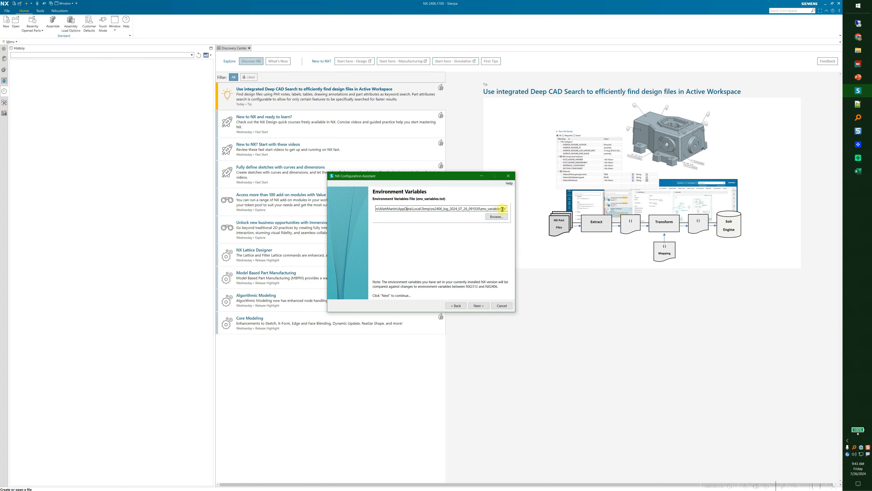
{"action": "left_click", "coordinate": [481, 309]}
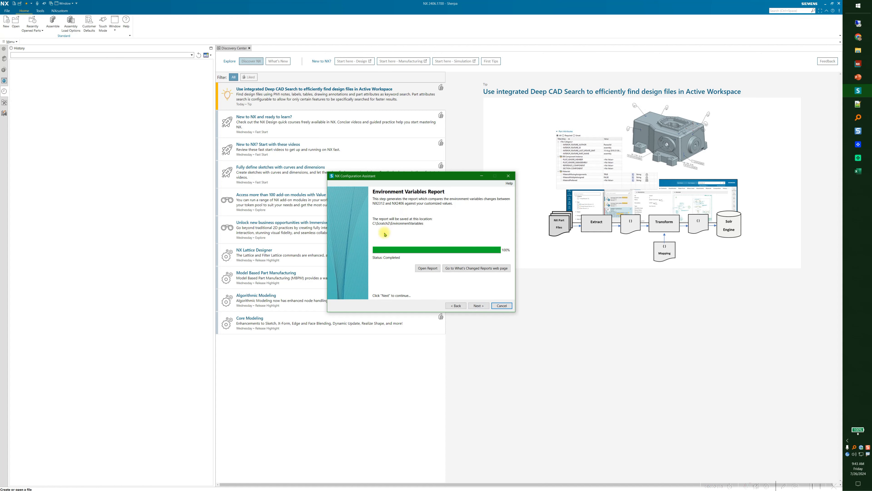
{"action": "left_click", "coordinate": [427, 269]}
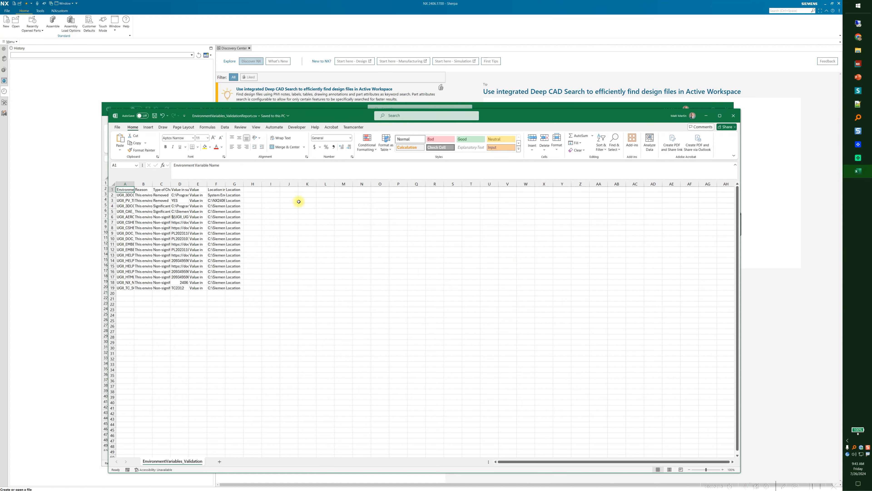
Auto-fit all columns of the environment variables report and examine the variable names, types of change, and values in the supplied env_variables.txt
{"action": "left_click", "coordinate": [112, 185]}
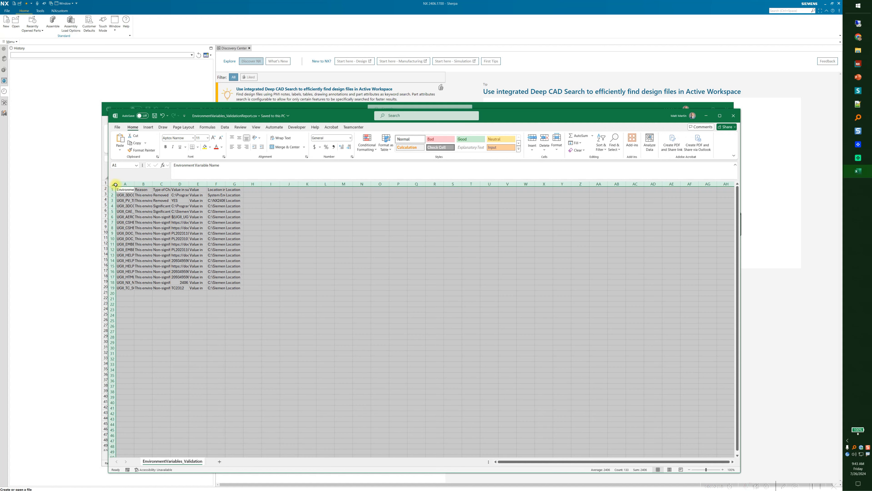
{"action": "double_click", "coordinate": [134, 184]}
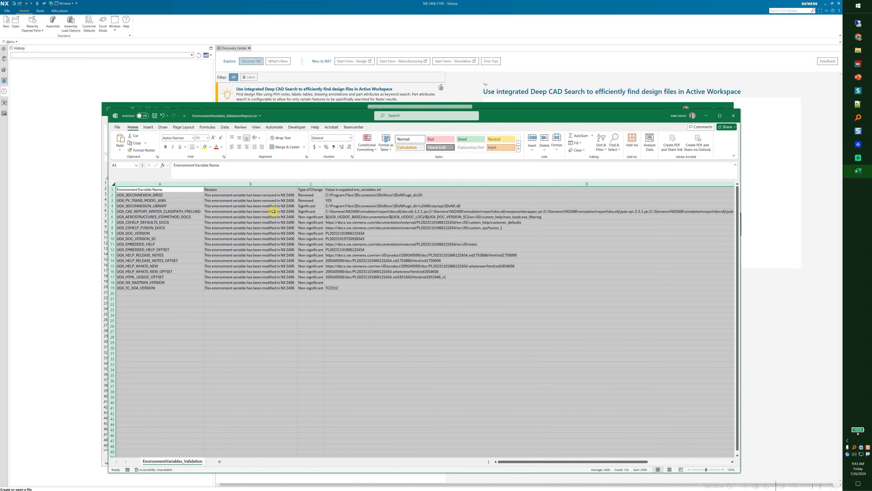
{"action": "left_click", "coordinate": [365, 308]}
{"action": "left_click_drag", "start_coordinate": [149, 194], "coordinate": [158, 288]}
{"action": "left_click_drag", "start_coordinate": [311, 200], "coordinate": [313, 294]}
{"action": "left_click", "coordinate": [381, 300]}
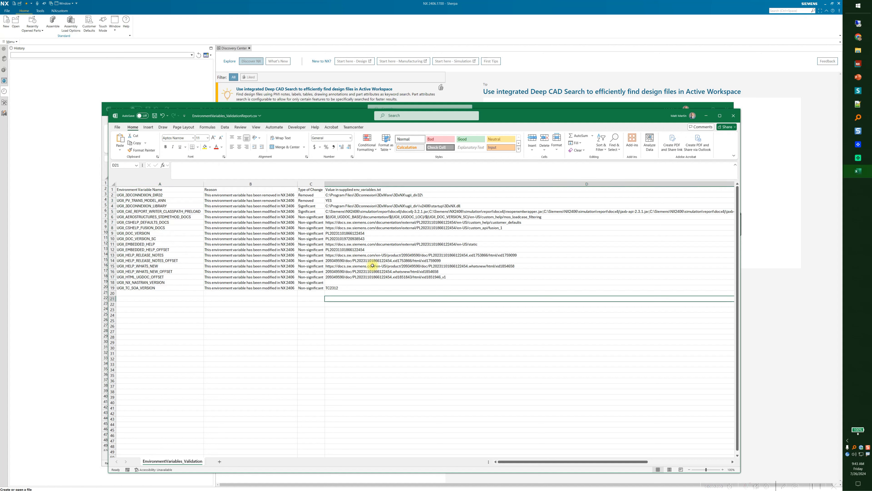
{"action": "left_click_drag", "start_coordinate": [409, 191], "coordinate": [415, 283]}
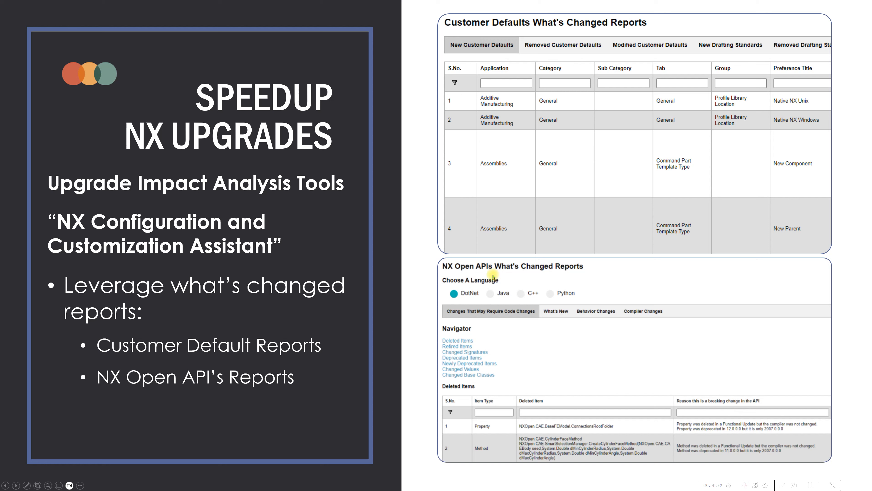
{"action": "left_click", "coordinate": [594, 282]}
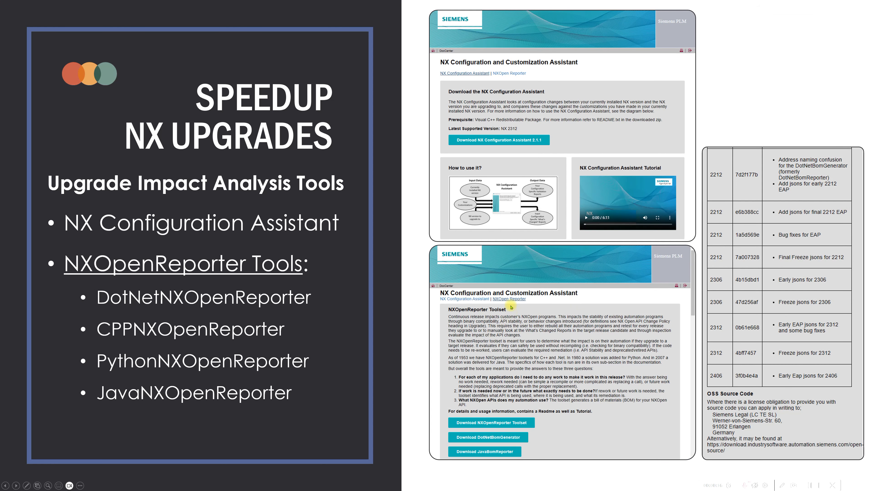